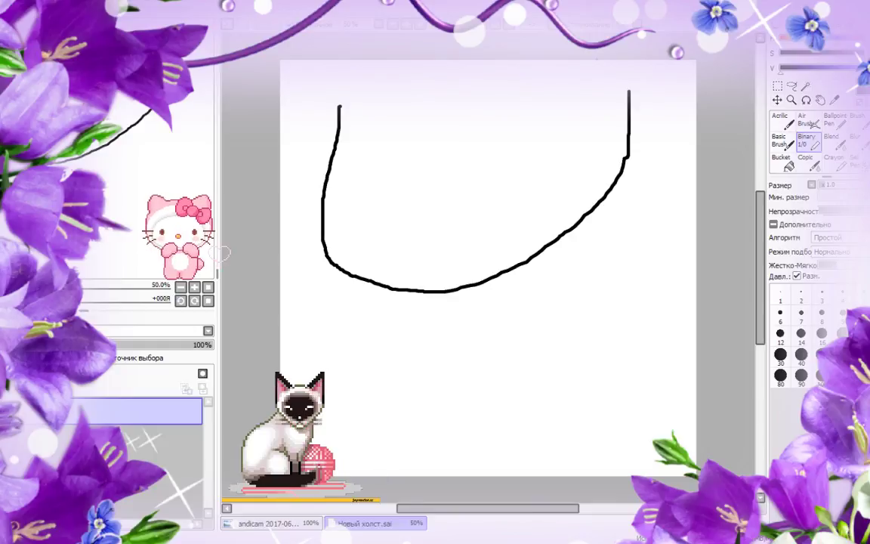
Undo the wide jaw line and redraw the face outline as a smaller curve ending in a rounded ear.
key("ctrl+z")
mouse_move(346, 105)
left_mouse_down()
mouse_move(332, 224)
mouse_move(355, 252)
mouse_move(395, 270)
mouse_move(453, 273)
mouse_move(524, 259)
mouse_move(582, 219)
left_mouse_up()
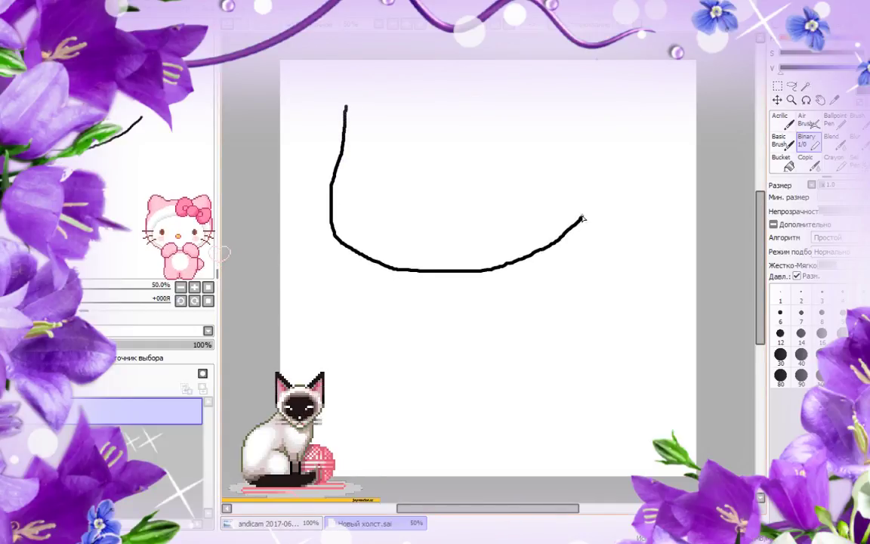
mouse_move(578, 166)
left_mouse_down()
mouse_move(606, 176)
mouse_move(589, 217)
left_mouse_up()
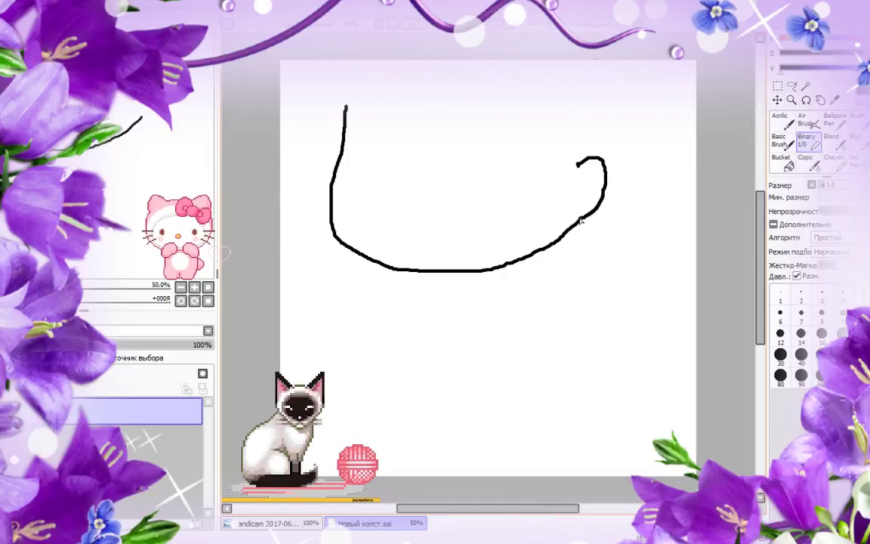
Draw a pointed lock of hair hanging beside the ear and crossing the jaw line.
mouse_move(591, 111)
left_mouse_down()
mouse_move(602, 132)
mouse_move(603, 208)
mouse_move(592, 263)
mouse_move(579, 284)
mouse_move(538, 276)
mouse_move(502, 246)
mouse_move(540, 235)
mouse_move(580, 180)
left_mouse_up()
left_click_drag(559, 118, 578, 160)
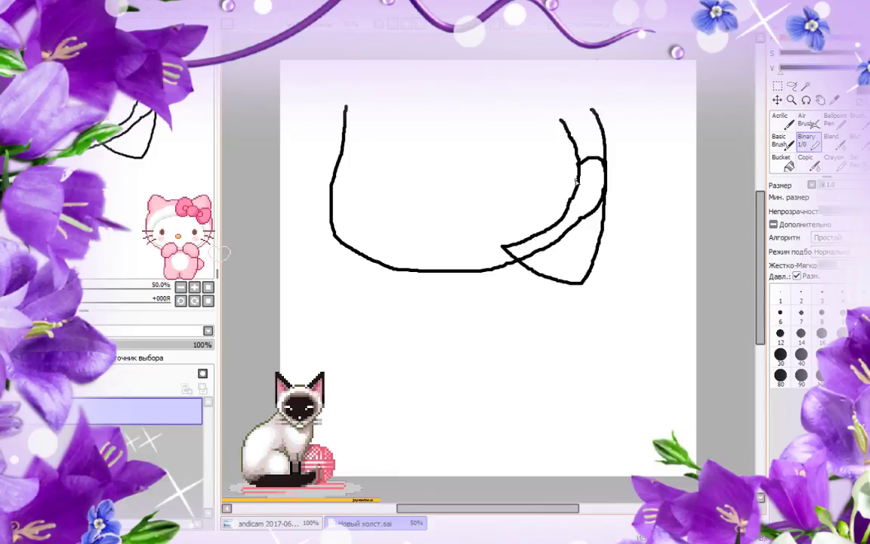
left_click_drag(578, 180, 572, 234)
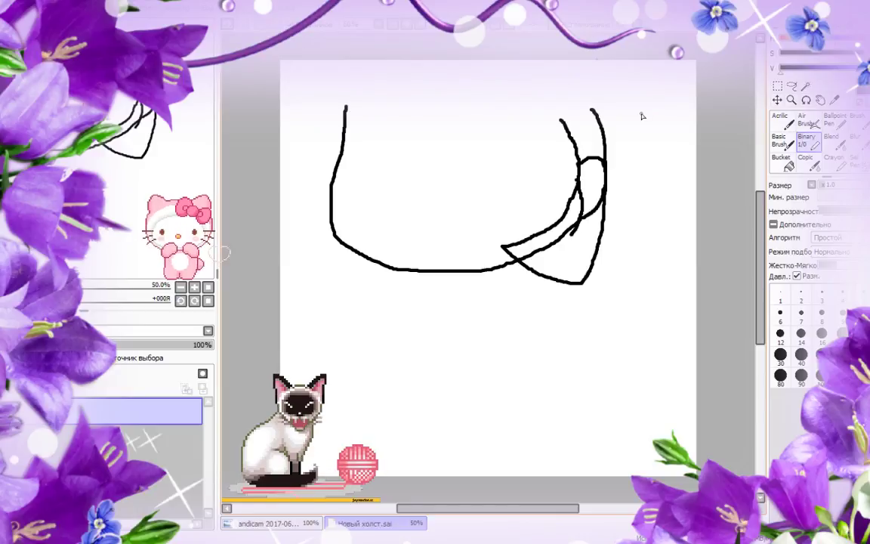
Draw the pointed bangs across the forehead and outline the rest of the hair around the head and beside the opposite cheek.
mouse_move(354, 71)
left_mouse_down()
mouse_move(343, 93)
mouse_move(353, 177)
mouse_move(366, 115)
left_mouse_up()
mouse_move(364, 164)
left_mouse_down()
mouse_move(391, 178)
mouse_move(386, 115)
mouse_move(451, 176)
mouse_move(463, 174)
mouse_move(457, 114)
mouse_move(469, 163)
mouse_move(524, 197)
mouse_move(493, 148)
mouse_move(498, 128)
mouse_move(533, 186)
mouse_move(565, 200)
mouse_move(576, 154)
left_mouse_up()
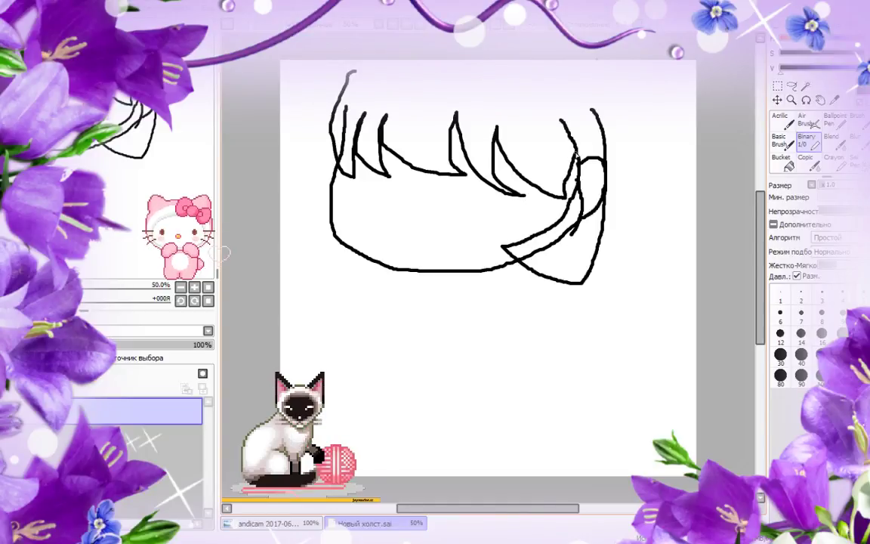
mouse_move(597, 111)
left_mouse_down()
mouse_move(551, 75)
mouse_move(512, 60)
left_mouse_up()
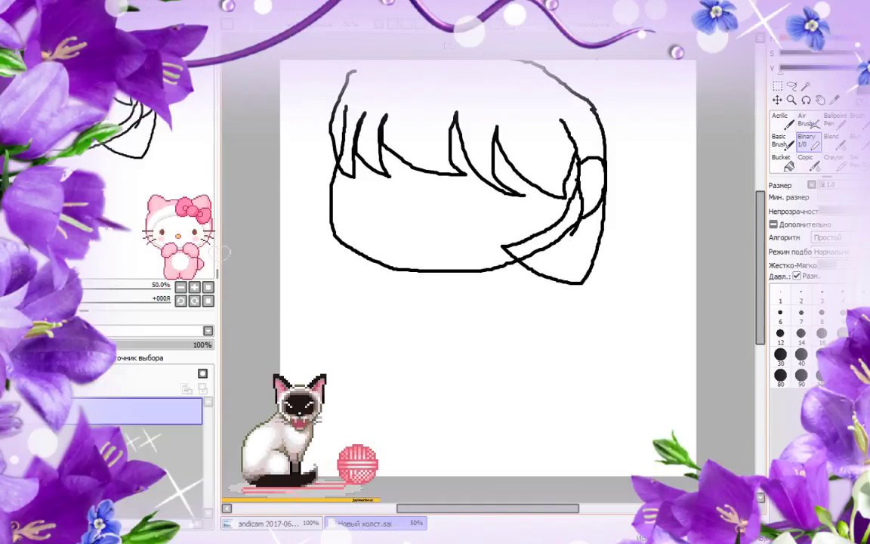
mouse_move(324, 62)
left_mouse_down()
mouse_move(296, 217)
mouse_move(333, 226)
left_mouse_up()
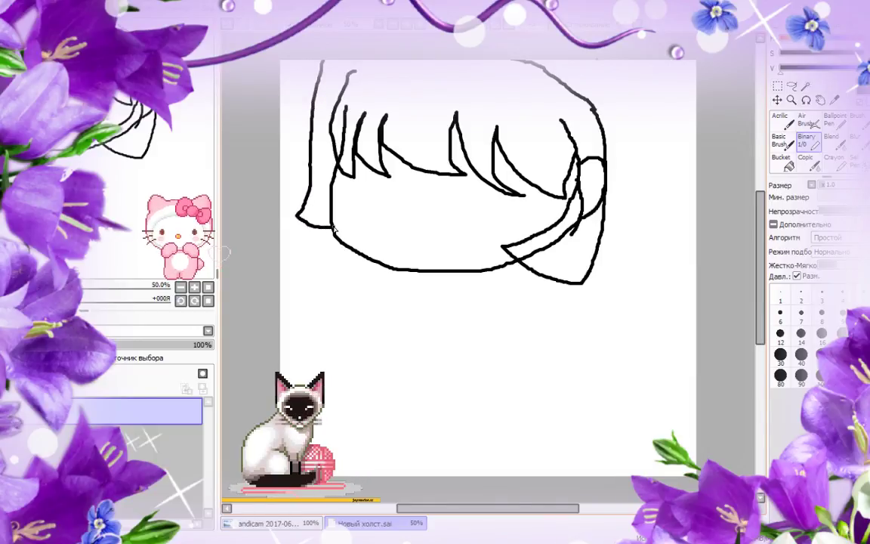
mouse_move(353, 78)
left_mouse_down()
mouse_move(364, 62)
mouse_move(423, 59)
mouse_move(544, 72)
left_mouse_up()
Draw the neck and narrow torso below the chin, with two arms ending in spread-fingered hands.
left_click_drag(188, 136, 183, 149)
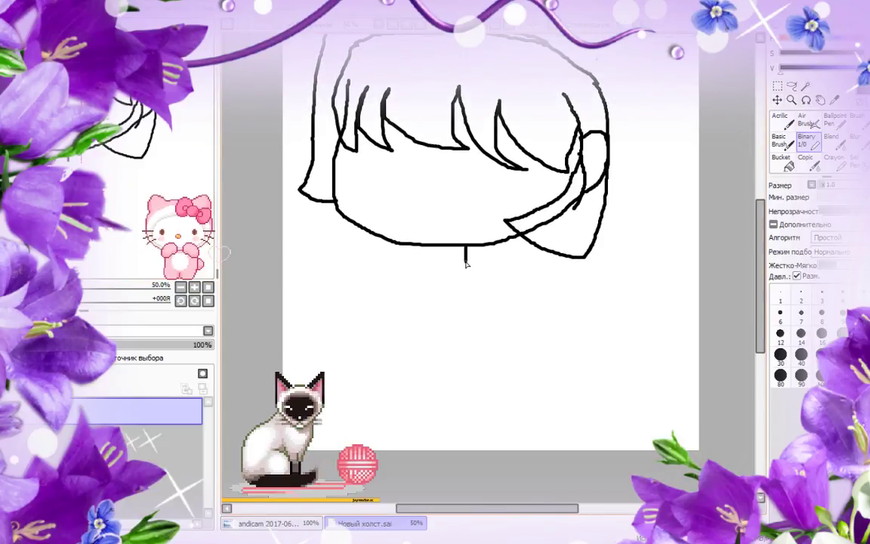
mouse_move(464, 253)
left_mouse_down()
mouse_move(485, 275)
mouse_move(501, 337)
mouse_move(555, 344)
left_mouse_up()
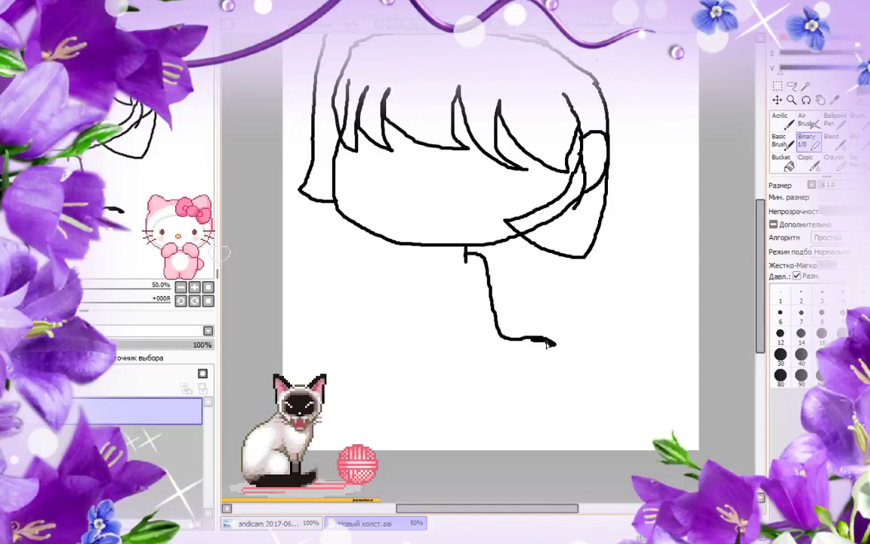
mouse_move(523, 345)
left_mouse_down()
mouse_move(553, 351)
mouse_move(523, 353)
mouse_move(527, 361)
mouse_move(518, 360)
mouse_move(512, 377)
mouse_move(493, 365)
mouse_move(473, 273)
left_mouse_up()
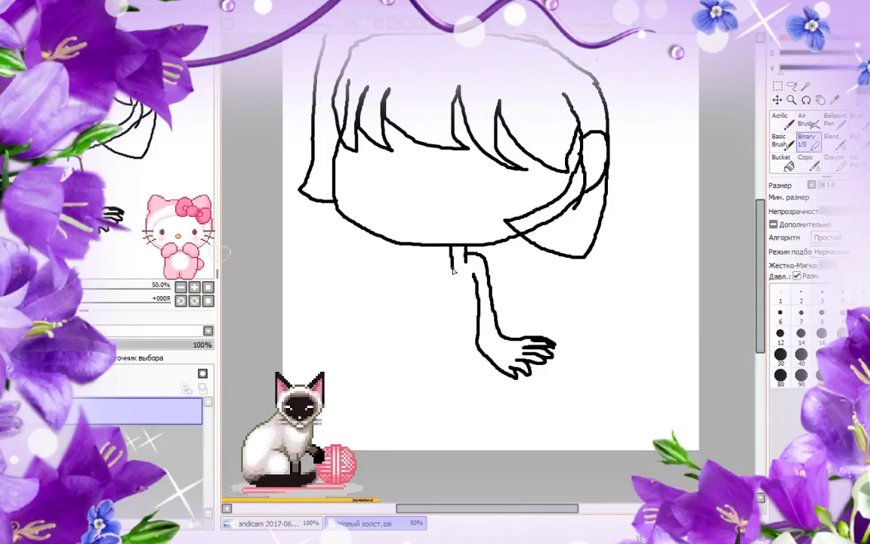
mouse_move(436, 280)
left_mouse_down()
mouse_move(433, 332)
mouse_move(406, 375)
mouse_move(429, 364)
mouse_move(410, 378)
mouse_move(437, 372)
mouse_move(432, 385)
mouse_move(454, 375)
mouse_move(454, 386)
mouse_move(462, 374)
mouse_move(474, 387)
mouse_move(452, 352)
mouse_move(446, 284)
mouse_move(476, 304)
left_mouse_up()
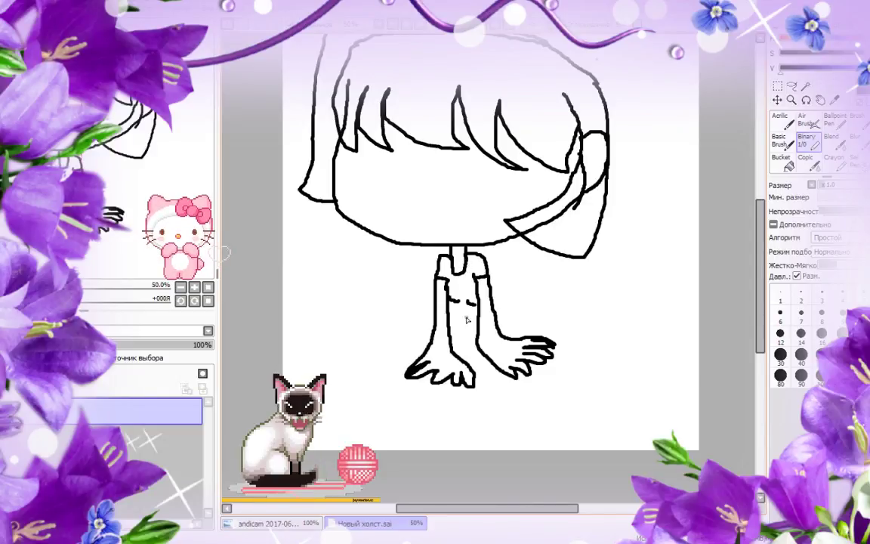
Outline the figure's lower body and clothing: a flared skirt, legs, and a flowing cape with a pointed shoulder collar.
mouse_move(484, 360)
left_mouse_down()
mouse_move(502, 398)
mouse_move(529, 413)
mouse_move(492, 427)
mouse_move(450, 426)
mouse_move(421, 413)
mouse_move(442, 382)
left_mouse_up()
mouse_move(445, 247)
left_mouse_down()
mouse_move(413, 269)
mouse_move(440, 269)
mouse_move(476, 249)
mouse_move(487, 274)
left_mouse_up()
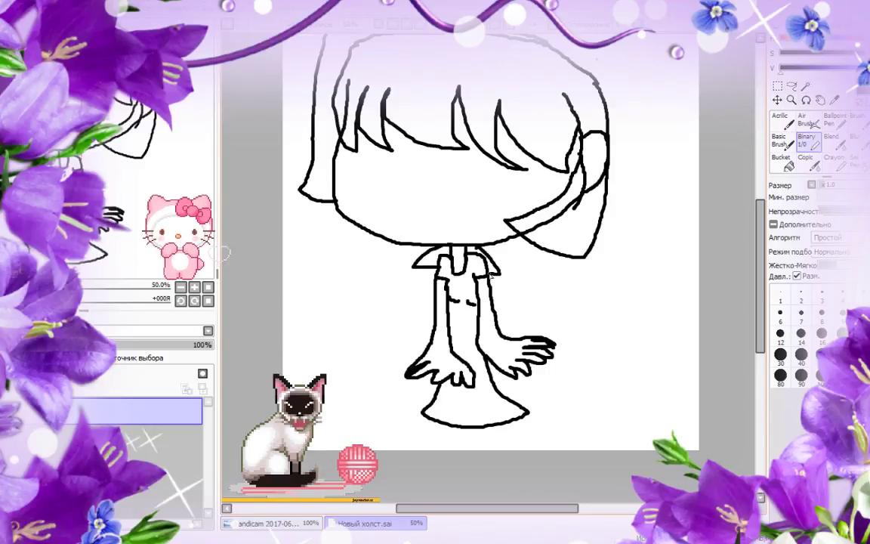
mouse_move(427, 272)
left_mouse_down()
mouse_move(427, 307)
mouse_move(366, 385)
mouse_move(346, 391)
mouse_move(391, 425)
mouse_move(450, 427)
mouse_move(450, 453)
left_mouse_up()
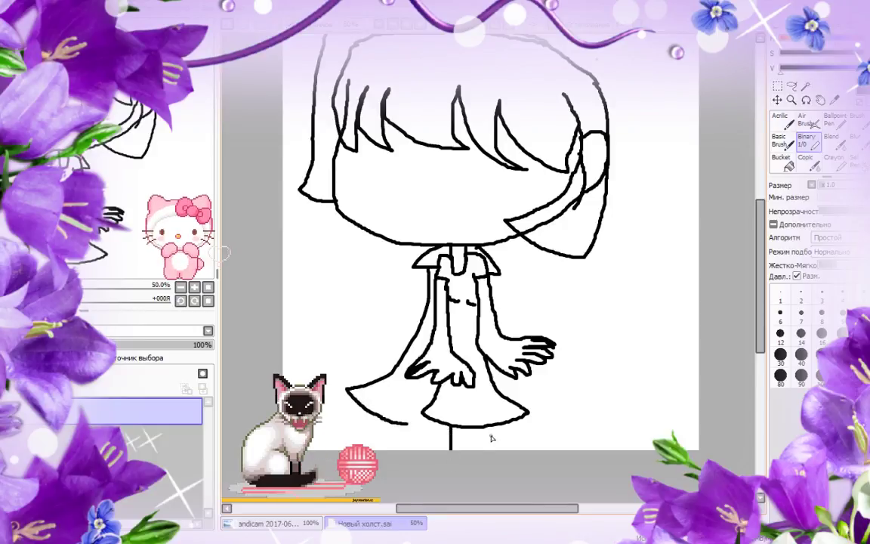
left_click_drag(496, 425, 496, 453)
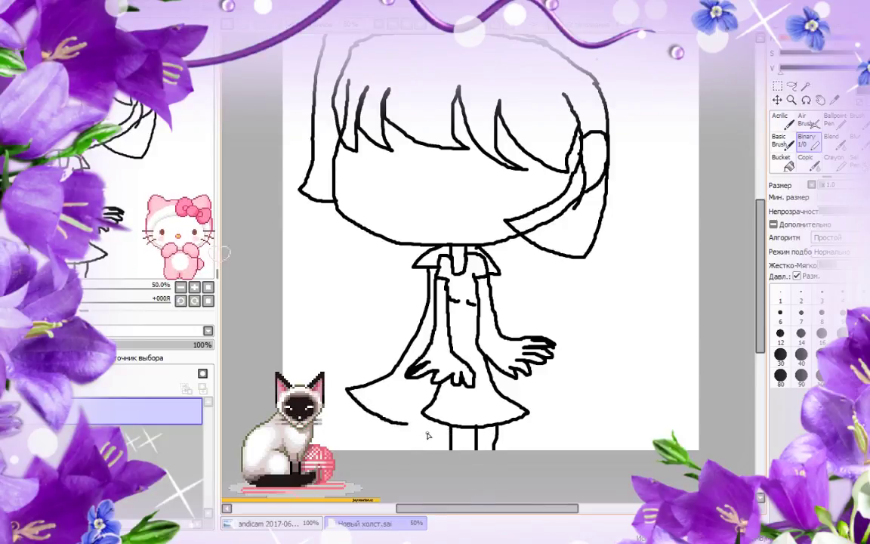
mouse_move(408, 423)
left_mouse_down()
mouse_move(504, 443)
mouse_move(594, 401)
mouse_move(613, 374)
mouse_move(537, 290)
mouse_move(498, 278)
left_mouse_up()
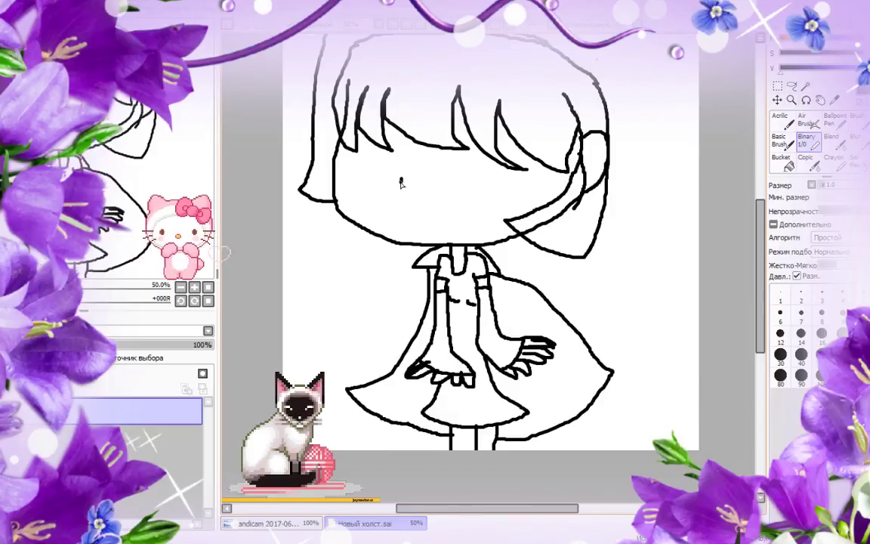
Draw the small nose and a round eye with pointed lashes beside it, filling the lashes with black.
left_click_drag(395, 195, 396, 200)
mouse_move(468, 159)
left_mouse_down()
mouse_move(432, 148)
mouse_move(411, 161)
mouse_move(405, 191)
mouse_move(441, 197)
mouse_move(465, 178)
mouse_move(468, 162)
mouse_move(466, 199)
left_mouse_up()
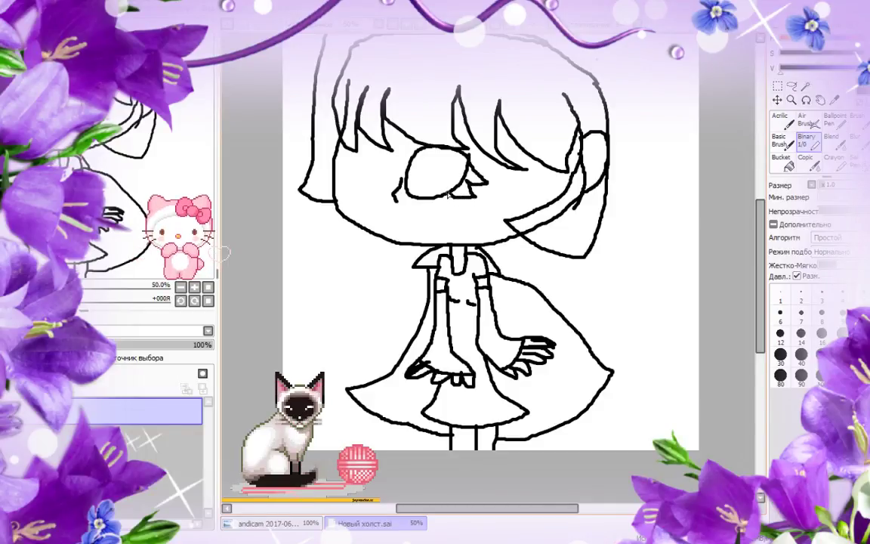
left_click(781, 161)
left_click(466, 184)
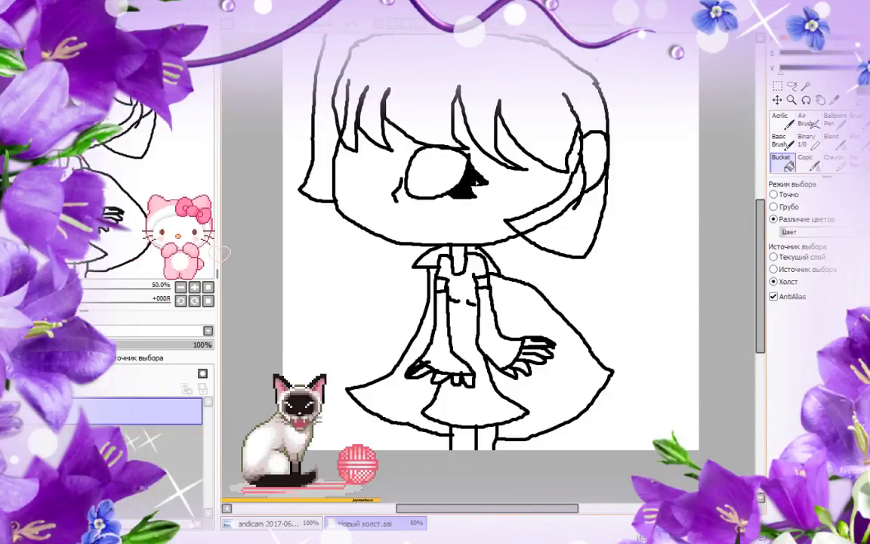
Draw a slightly curved eyebrow across the bangs above the eye with the Binary pen, undoing the rejected attempts.
left_click(808, 142)
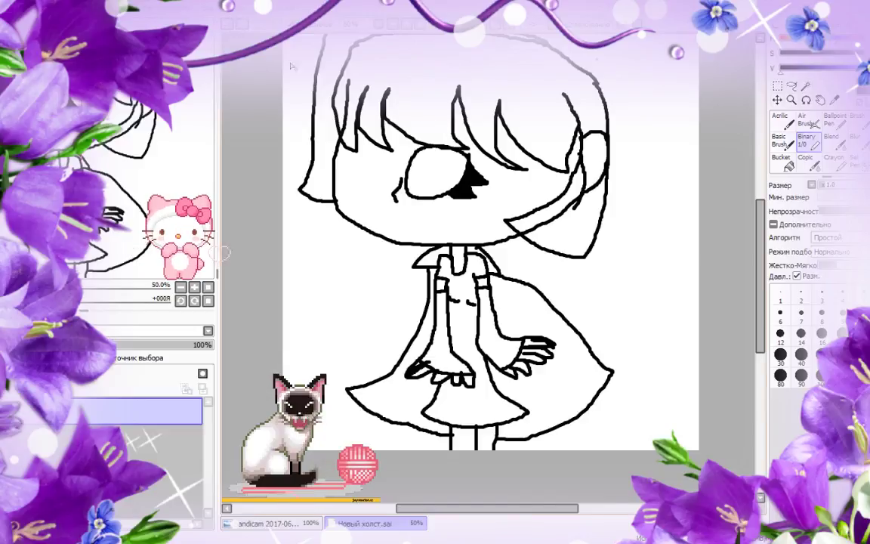
left_click_drag(409, 119, 445, 136)
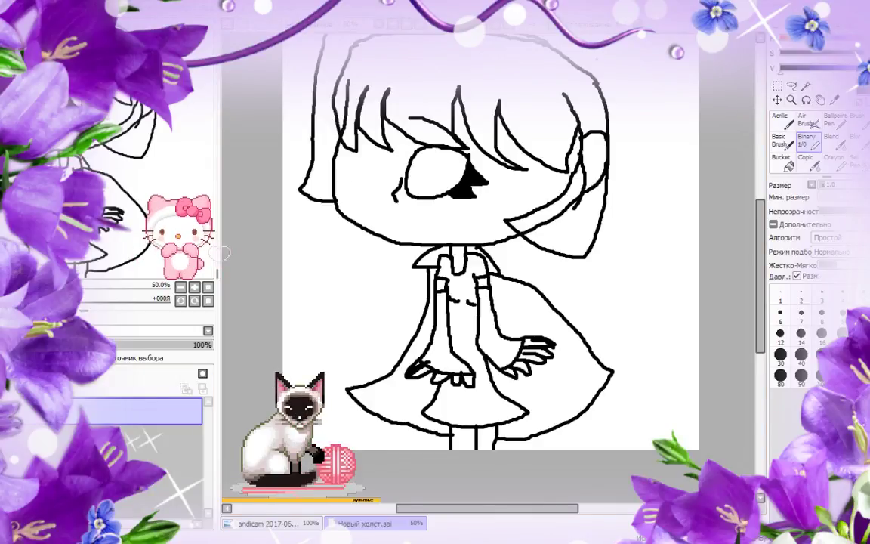
left_click(195, 287)
left_click_drag(121, 229, 111, 194)
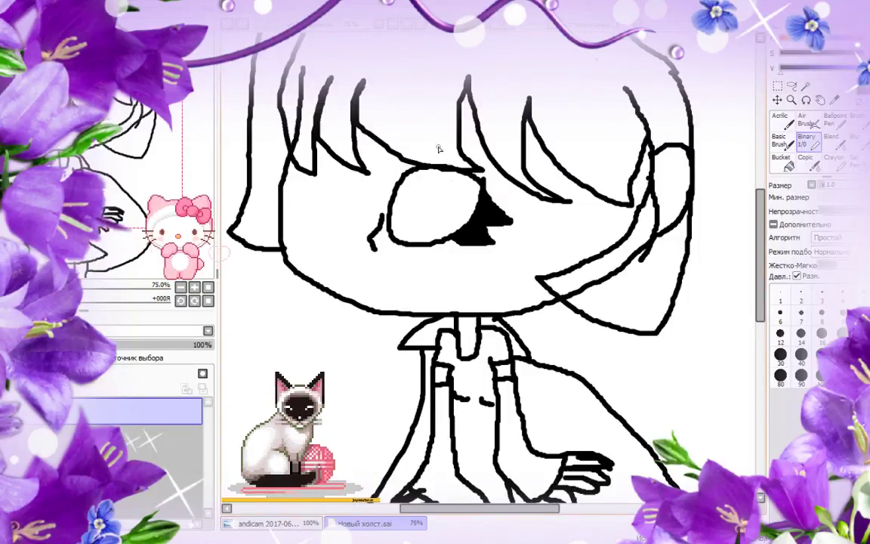
left_click_drag(515, 159, 409, 159)
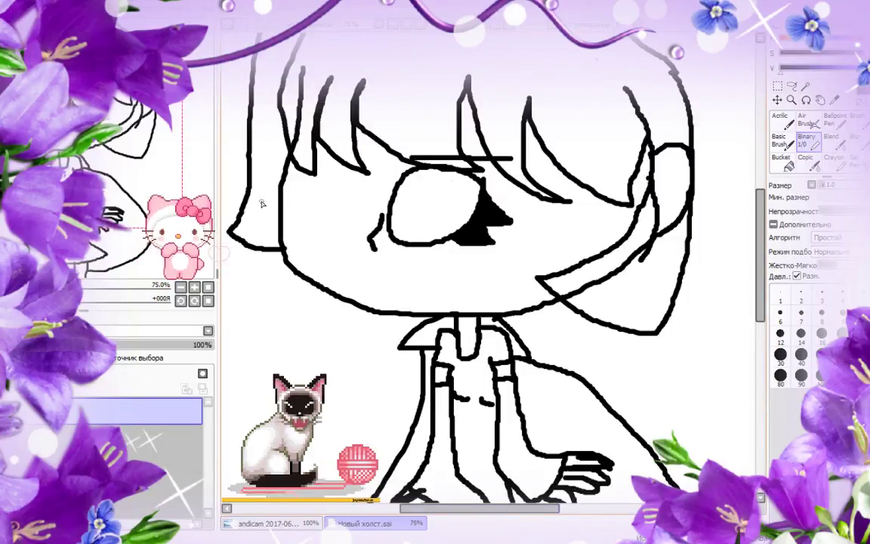
key("ctrl+z")
left_click_drag(501, 151, 405, 140)
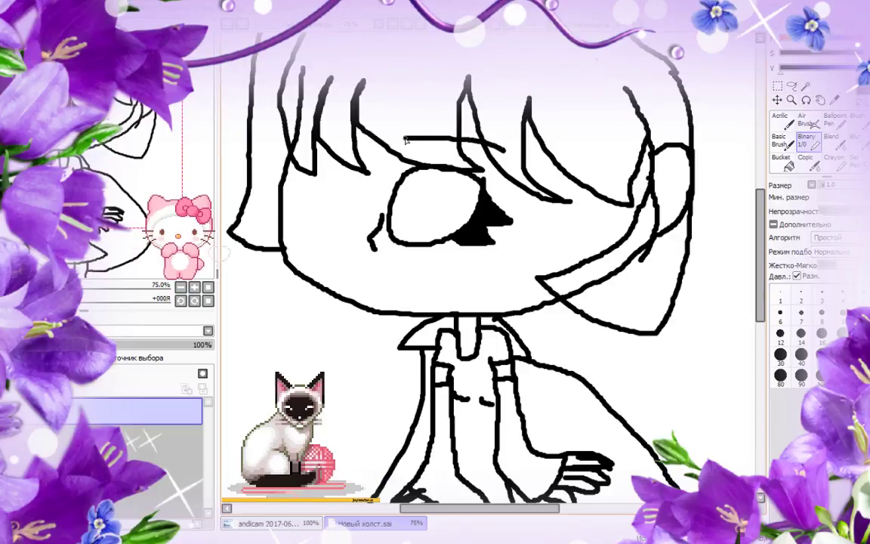
Undo the first mouth line and draw a small downturned mouth above the chin.
left_click_drag(446, 302, 483, 303)
key("ctrl+z")
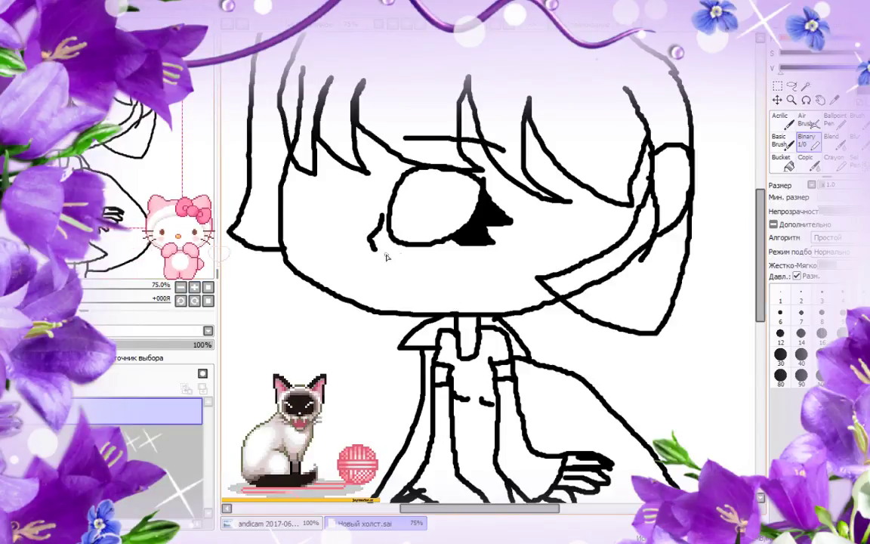
mouse_move(438, 263)
left_mouse_down()
mouse_move(478, 262)
mouse_move(466, 272)
mouse_move(484, 282)
left_mouse_up()
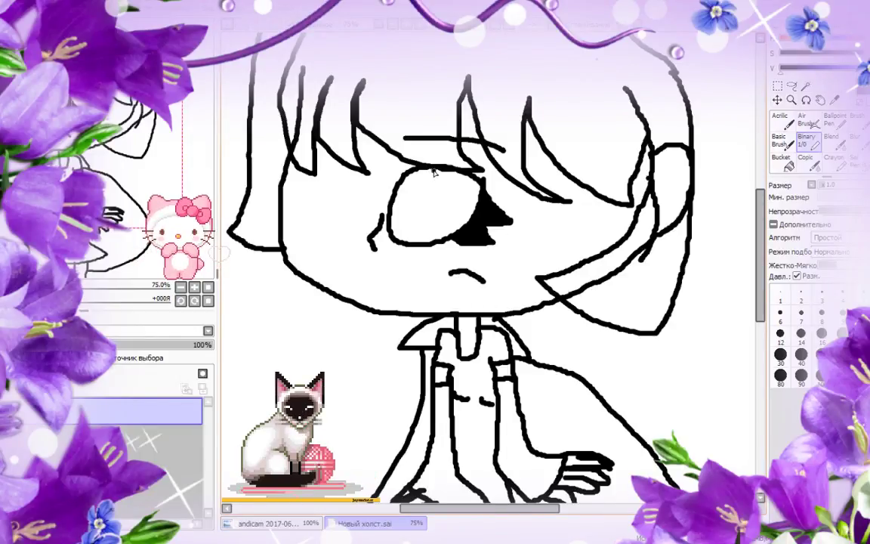
Add two curved iris lines inside the eye and fill the inner pupil area with black.
mouse_move(435, 171)
left_mouse_down()
mouse_move(415, 208)
mouse_move(392, 207)
left_mouse_up()
mouse_move(456, 172)
left_mouse_down()
mouse_move(426, 223)
mouse_move(393, 225)
left_mouse_up()
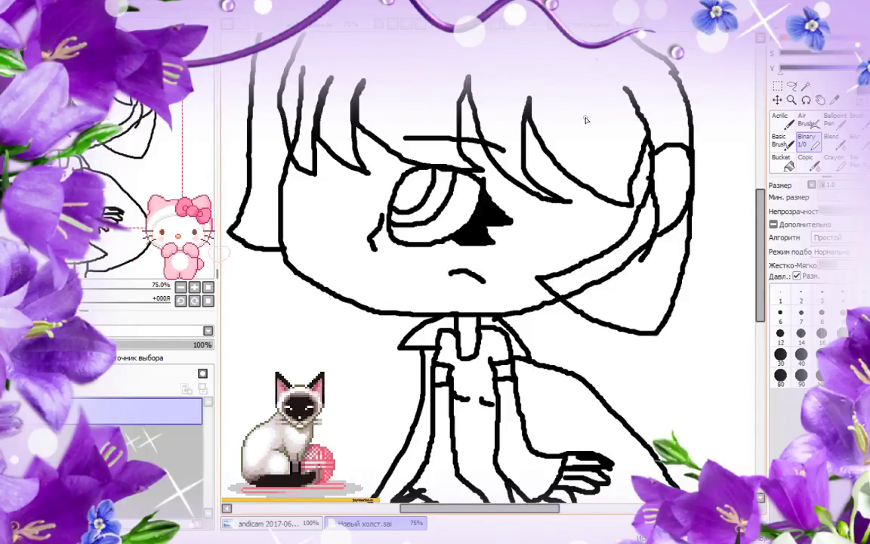
left_click(782, 161)
left_click(414, 211)
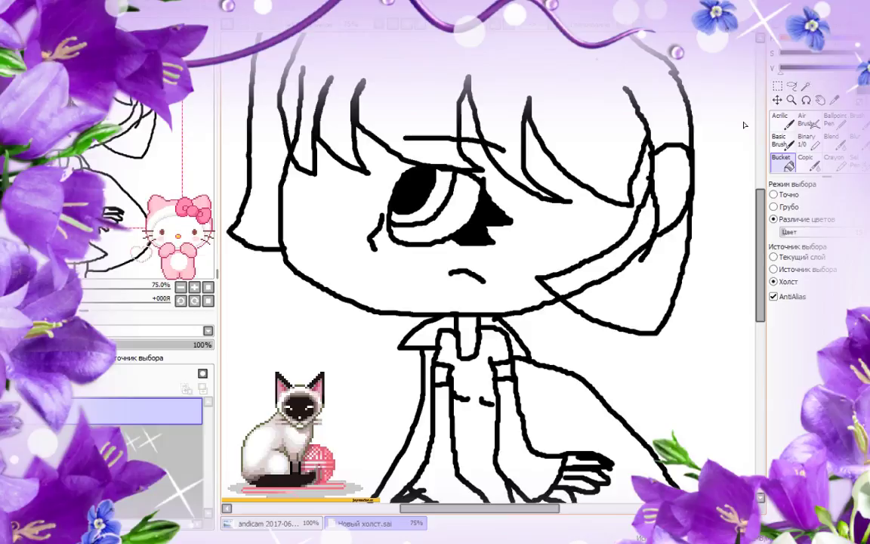
Draw the second eyebrow and a matching round eye on the other side of the nose, filling its pupil with black.
left_click(807, 139)
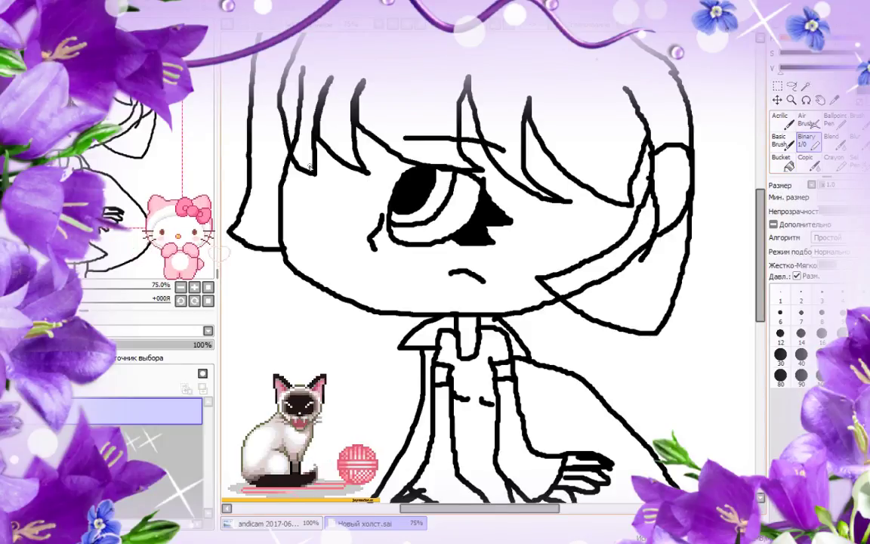
mouse_move(270, 135)
left_mouse_down()
mouse_move(318, 140)
mouse_move(355, 166)
left_mouse_up()
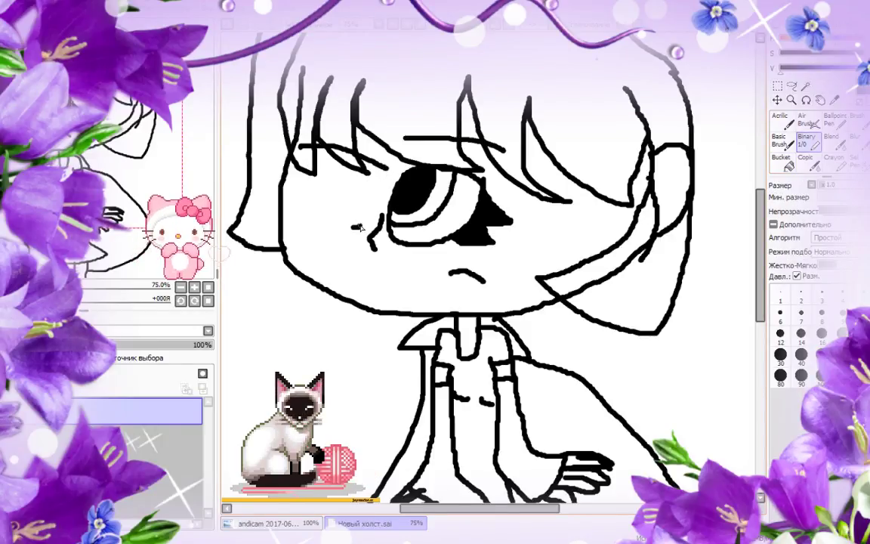
mouse_move(360, 227)
left_mouse_down()
mouse_move(363, 181)
mouse_move(337, 166)
mouse_move(312, 172)
mouse_move(305, 228)
mouse_move(330, 239)
mouse_move(360, 230)
left_mouse_up()
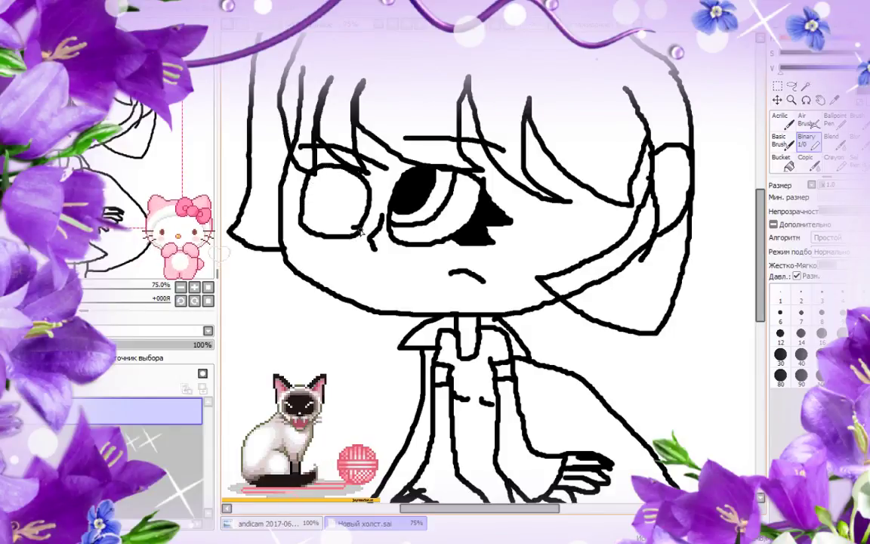
mouse_move(346, 168)
left_mouse_down()
mouse_move(315, 222)
mouse_move(299, 222)
mouse_move(347, 196)
mouse_move(359, 179)
mouse_move(310, 232)
left_mouse_up()
left_click(782, 160)
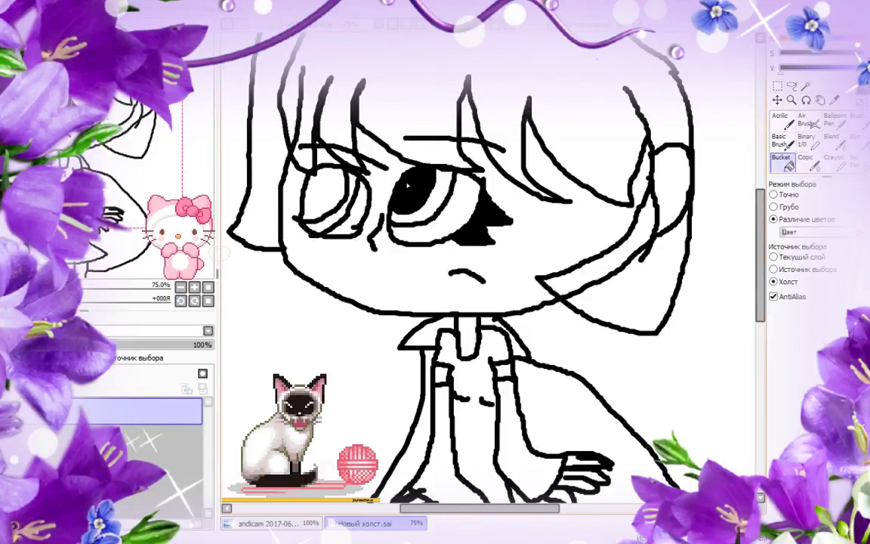
left_click(304, 178)
Draw pointed lashes on the outer edge of the second eye and fill them with black.
left_click(807, 140)
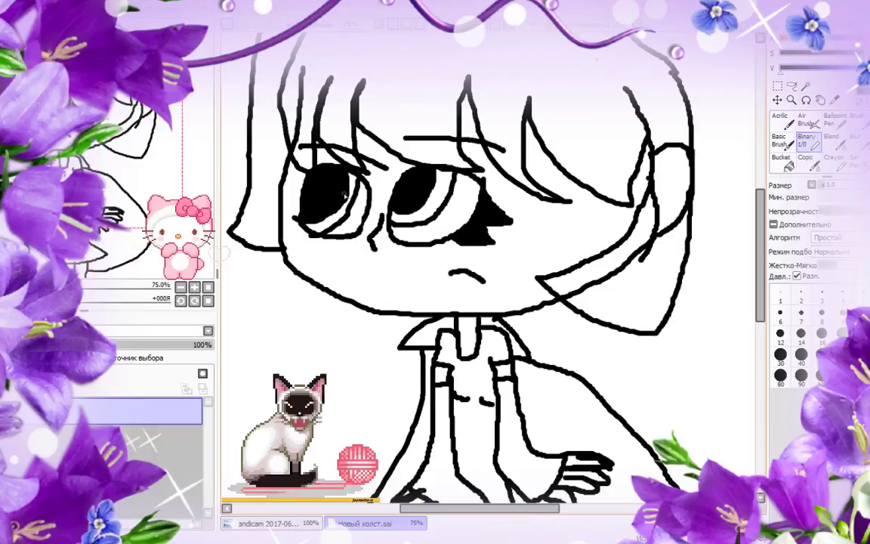
mouse_move(300, 176)
left_mouse_down()
mouse_move(278, 179)
mouse_move(294, 195)
mouse_move(290, 222)
left_mouse_up()
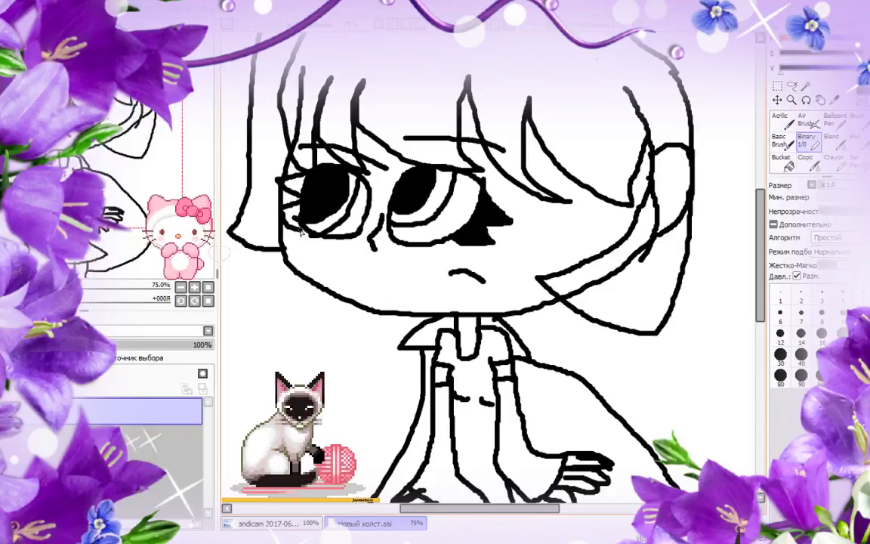
left_click(805, 161)
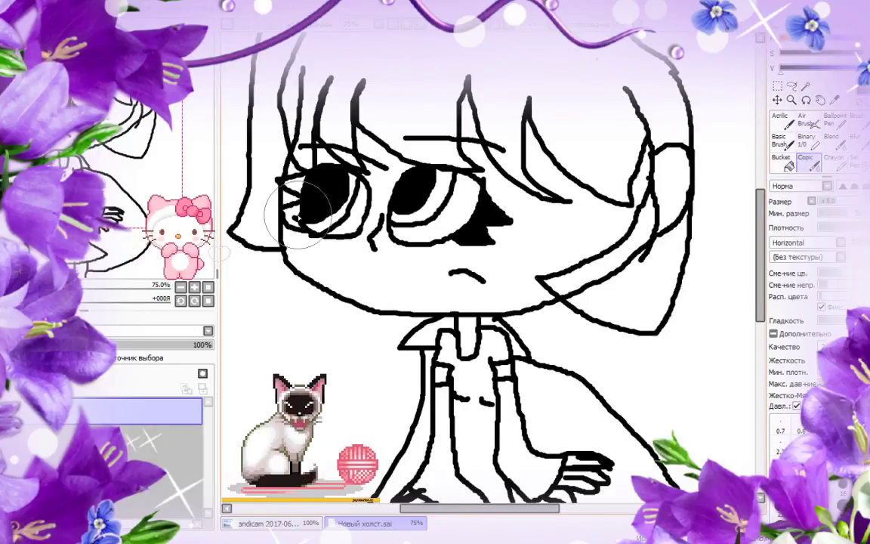
left_click(780, 160)
left_click(293, 196)
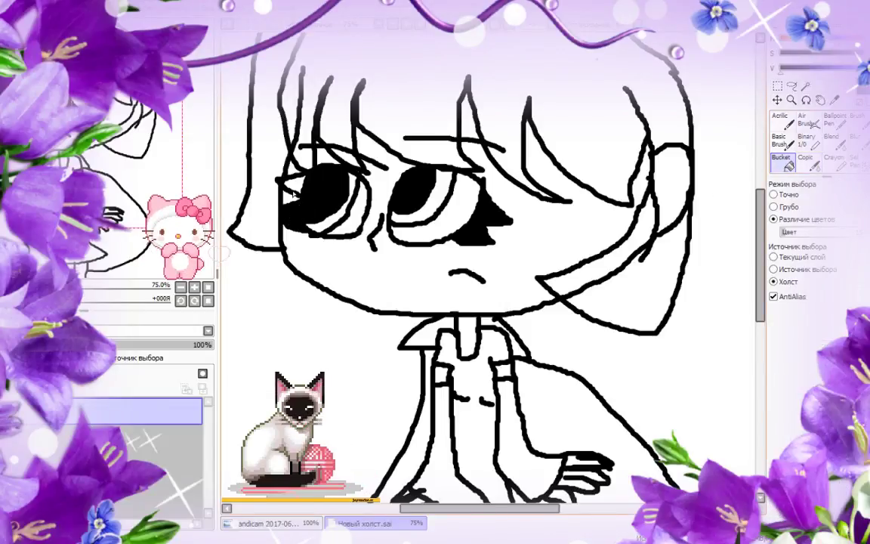
left_click(805, 140)
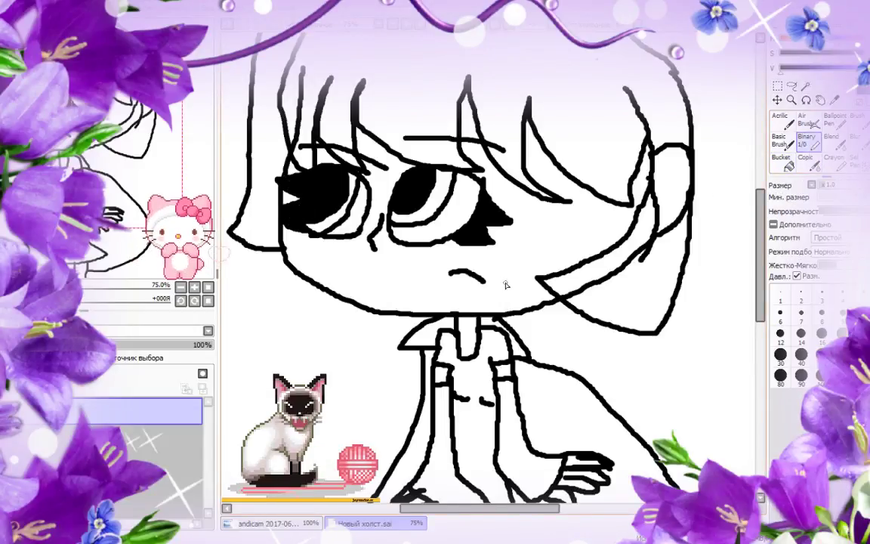
scroll(506, 284, "up", 3)
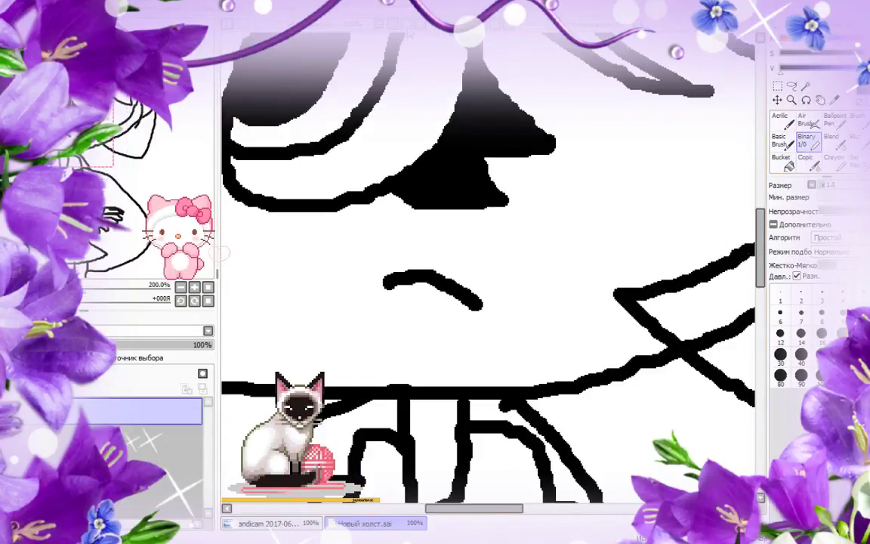
left_click(802, 296)
mouse_move(442, 288)
left_mouse_down()
mouse_move(450, 320)
mouse_move(474, 310)
left_mouse_up()
left_click(227, 24)
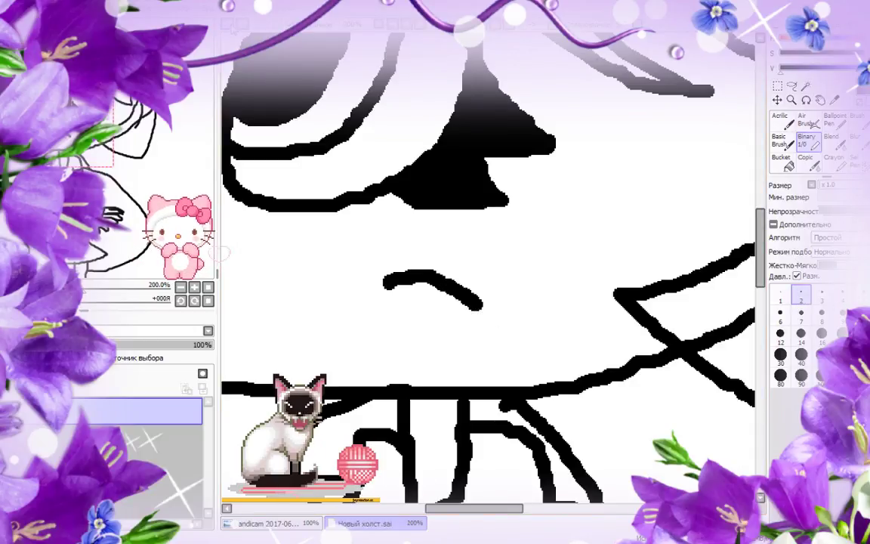
mouse_move(449, 294)
left_mouse_down()
mouse_move(455, 336)
mouse_move(480, 306)
left_mouse_up()
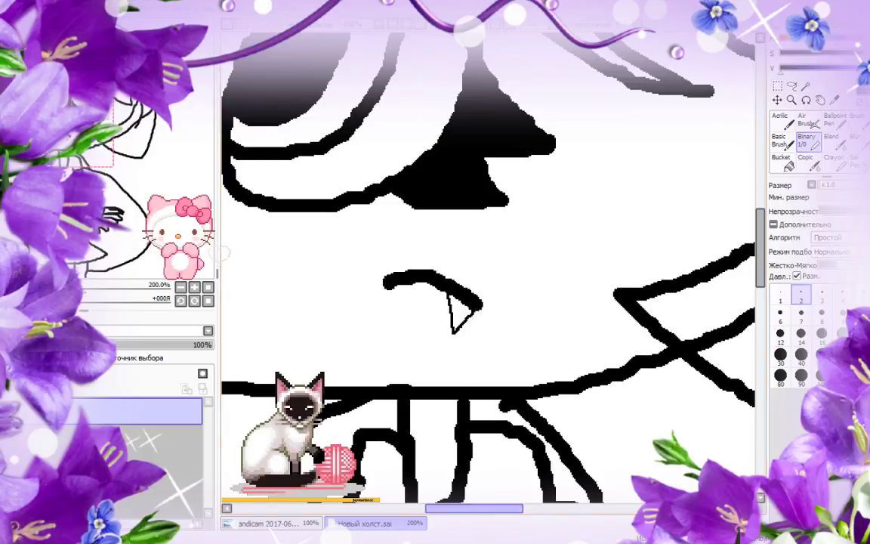
mouse_move(386, 285)
left_mouse_down()
mouse_move(409, 324)
mouse_move(417, 285)
left_mouse_up()
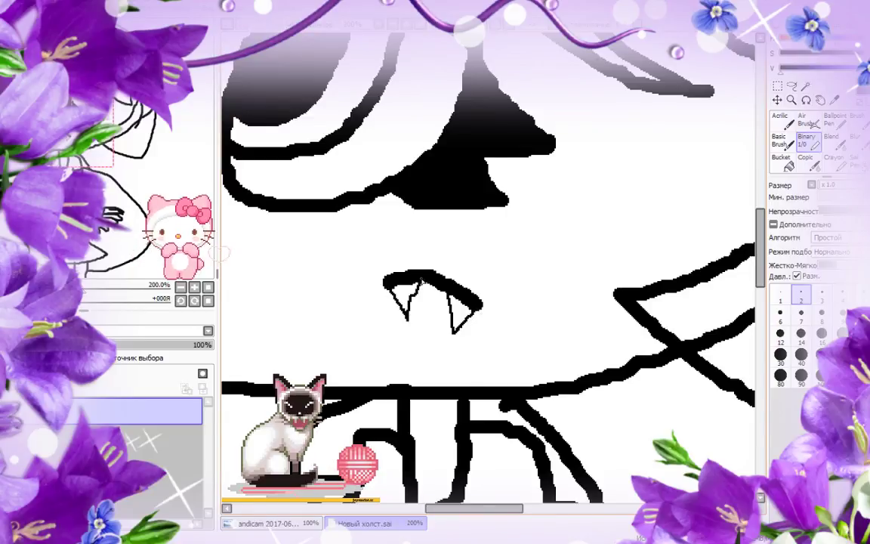
key("ctrl+z")
key("ctrl+z")
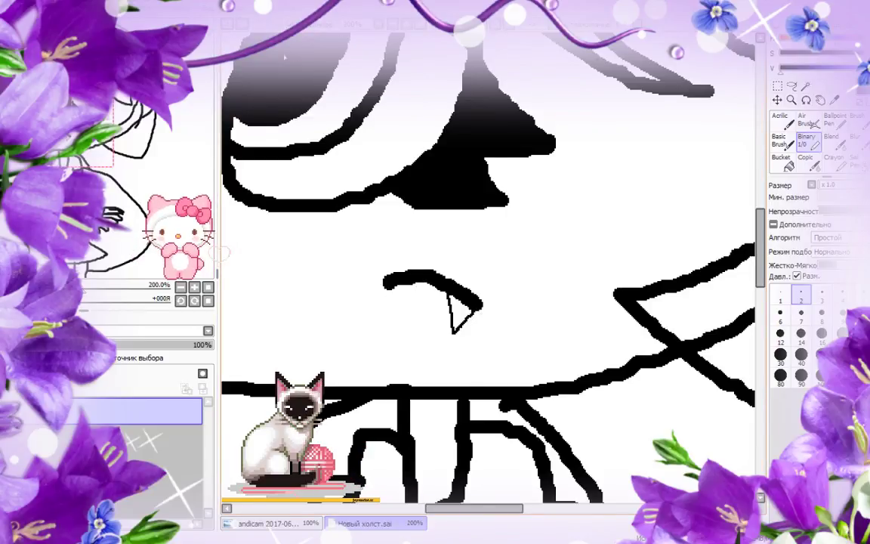
key("ctrl+z")
key("ctrl+z")
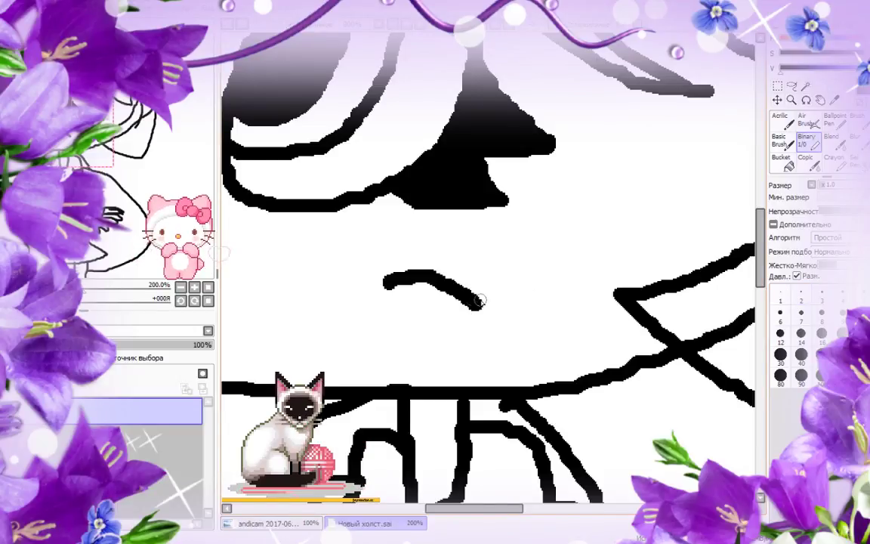
Extend the mouth line into an open mouth, outline upper and lower teeth inside it, and fill the space between them with black.
mouse_move(481, 303)
left_mouse_down()
mouse_move(478, 359)
mouse_move(425, 342)
mouse_move(385, 282)
left_mouse_up()
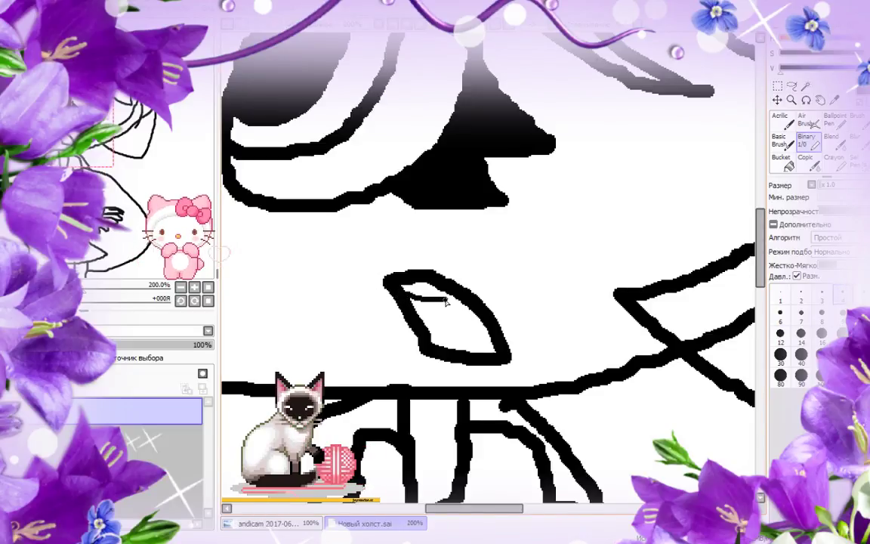
mouse_move(446, 301)
left_mouse_down()
mouse_move(462, 306)
mouse_move(463, 352)
left_mouse_up()
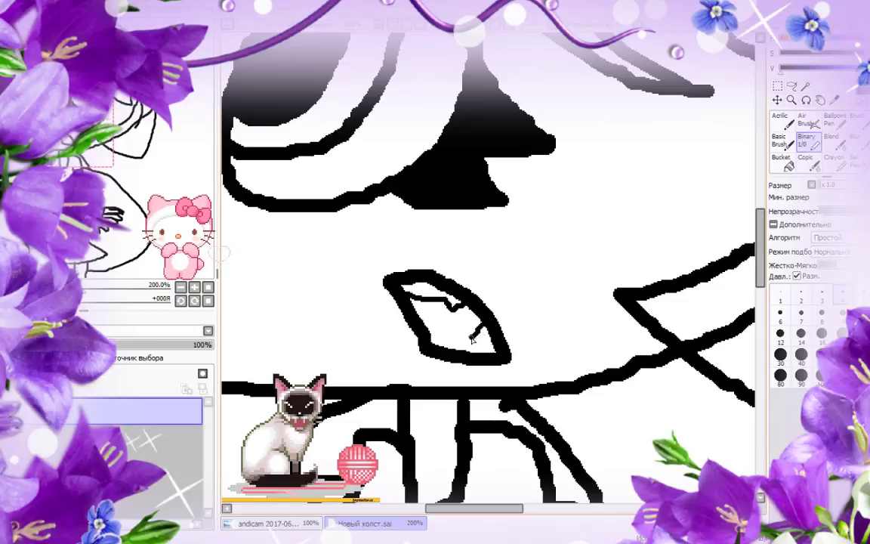
left_click(787, 162)
left_click(447, 323)
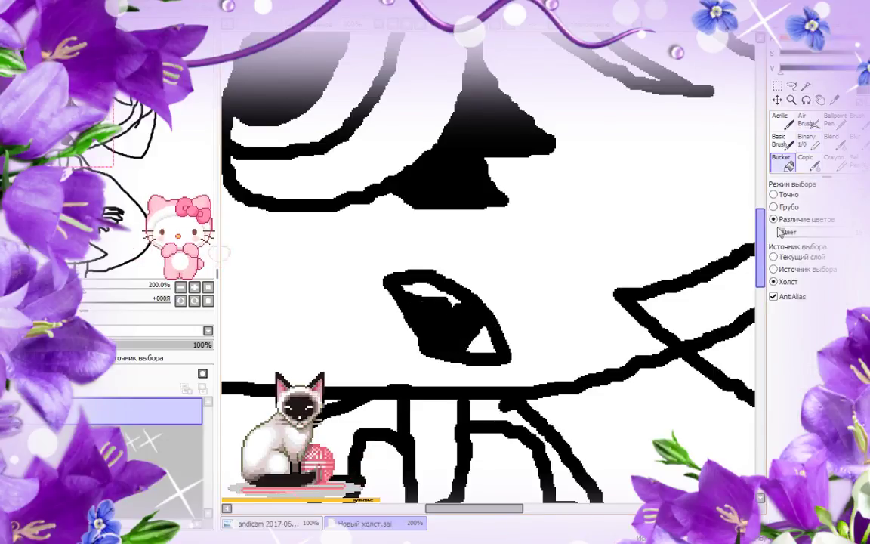
left_click(808, 142)
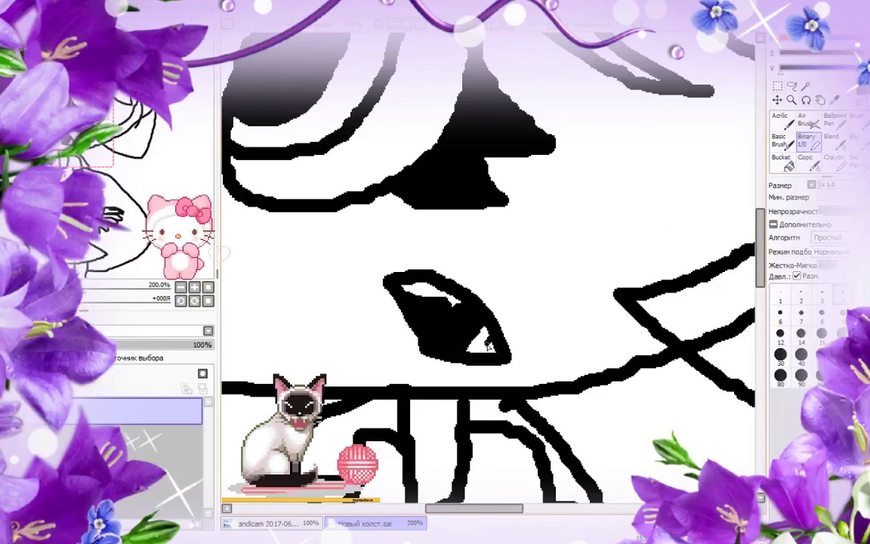
left_click(229, 24)
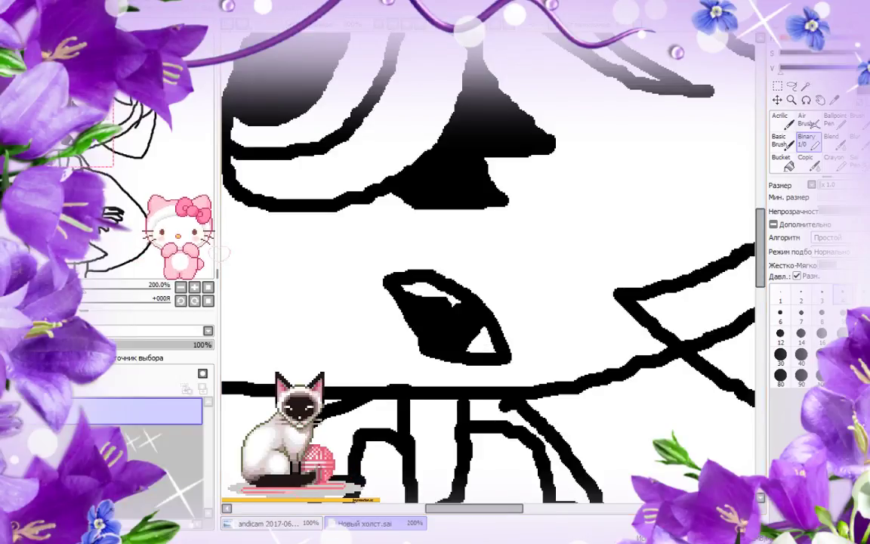
Fill the side locks, the bangs and the remaining gaps at the top of the hair with solid black.
left_click(407, 25)
left_click(392, 25)
left_click(393, 25)
left_click(393, 25)
left_click(392, 25)
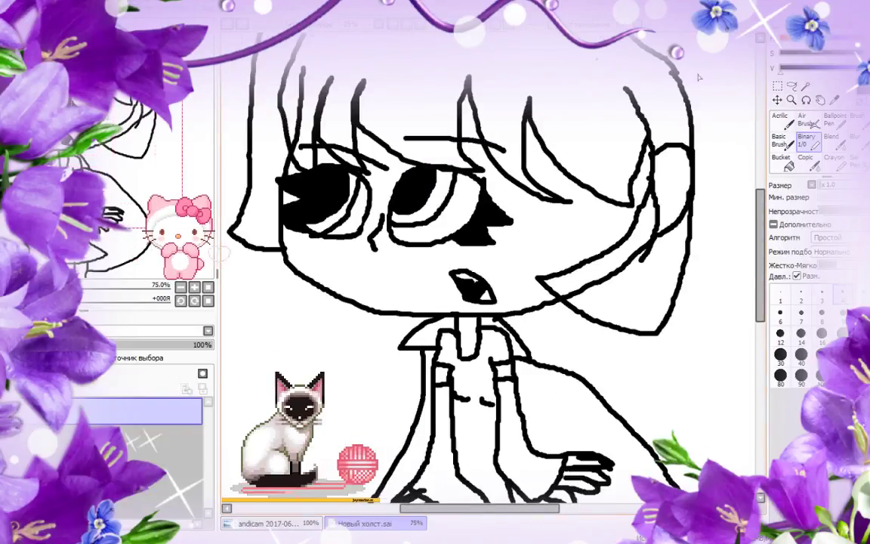
left_click(786, 162)
left_click(659, 273)
left_click(639, 237)
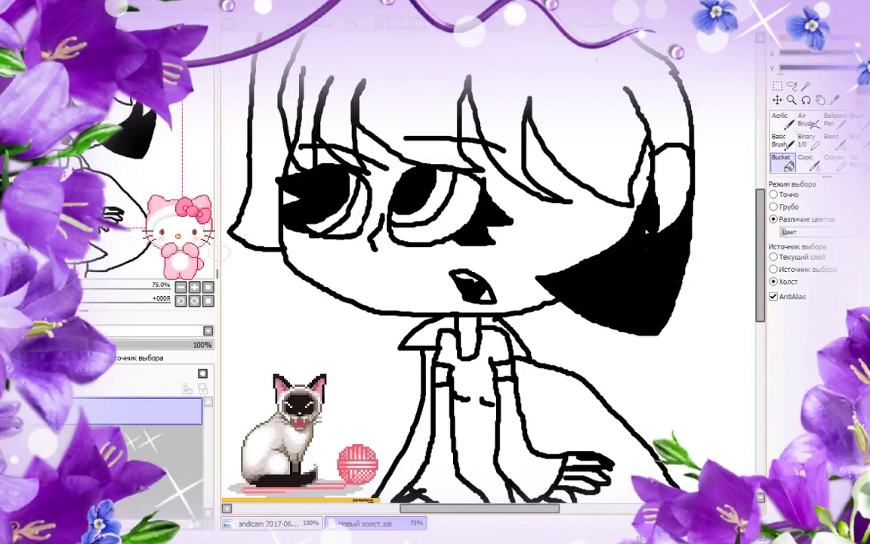
left_click(585, 138)
left_click(165, 121)
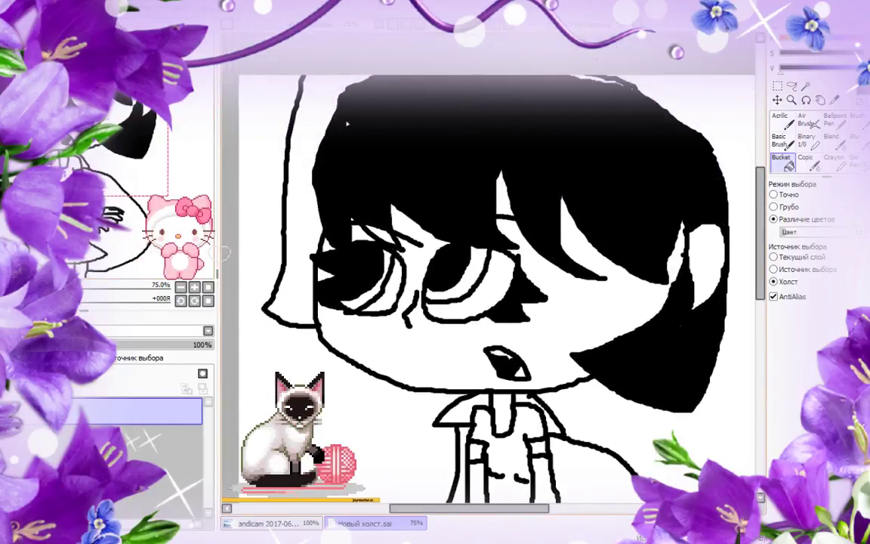
left_click(321, 125)
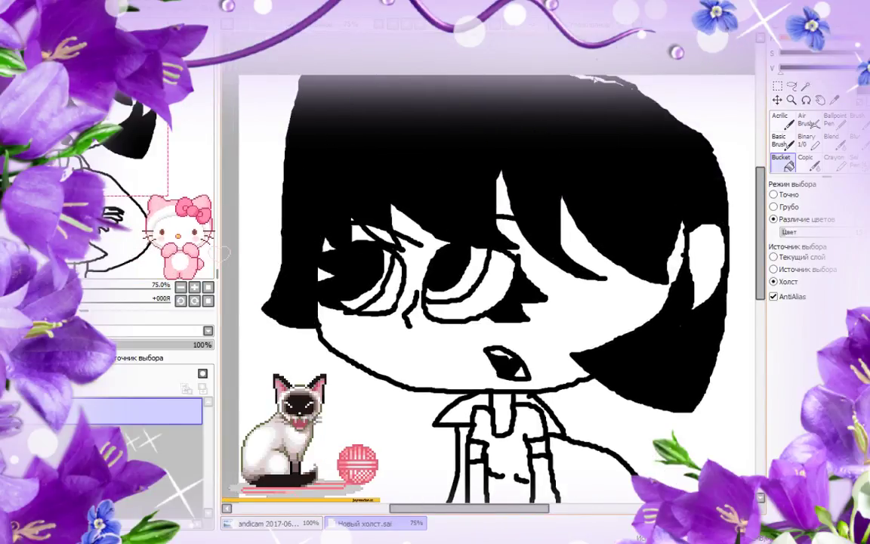
left_click(611, 82)
Draw a curved inner-ear line inside the visible ear with the Binary pen.
left_click(807, 142)
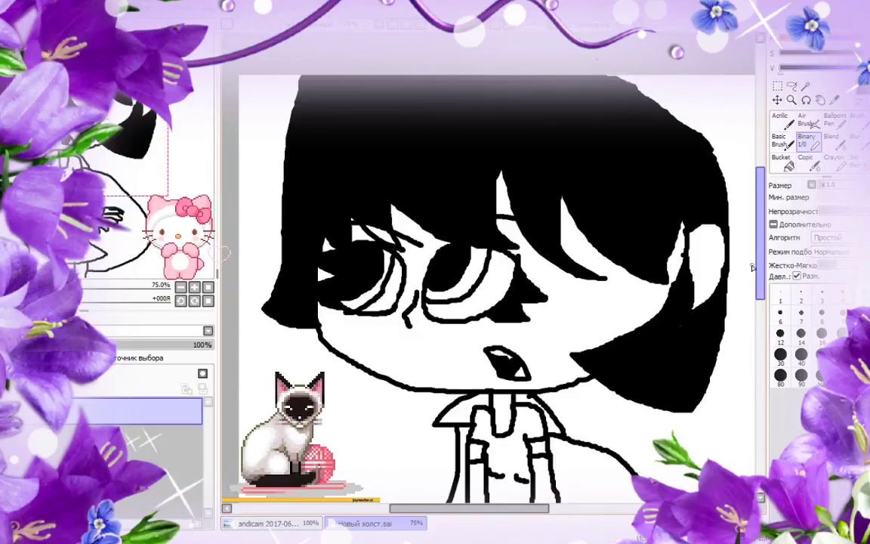
mouse_move(718, 243)
left_mouse_down()
mouse_move(711, 236)
mouse_move(699, 266)
mouse_move(708, 274)
left_mouse_up()
scroll(691, 80, "down", 3)
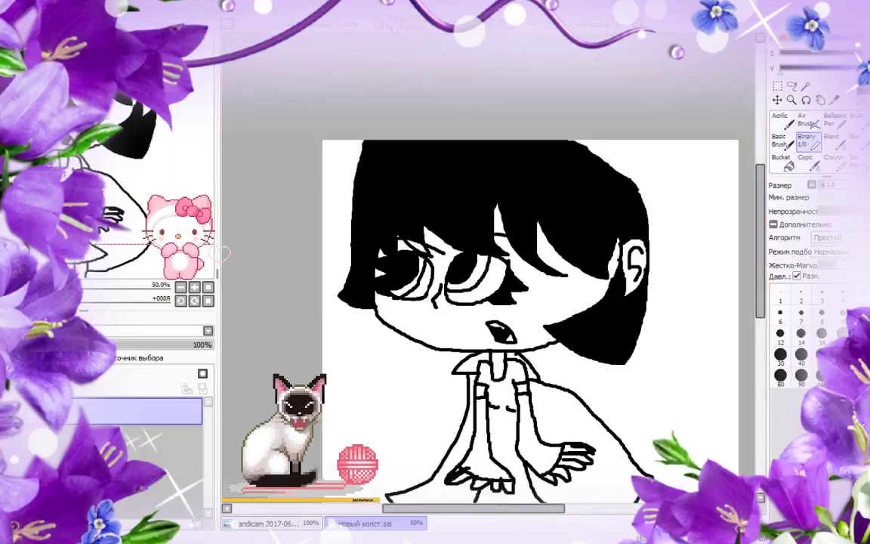
Fill the dress bodice and skirt with a near-black grey that keeps the outlines readable, undoing the trial fills in other shades.
left_click(788, 166)
scroll(433, 326, "up", 3)
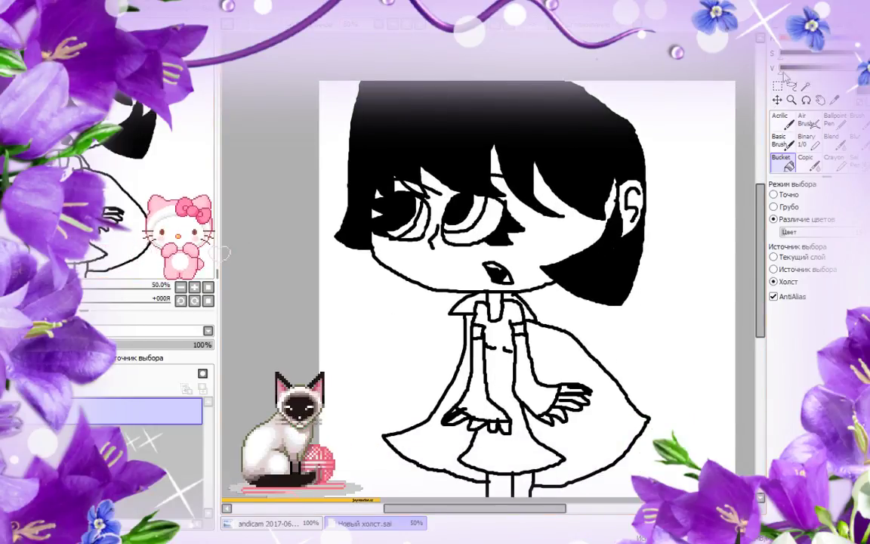
left_click(483, 337)
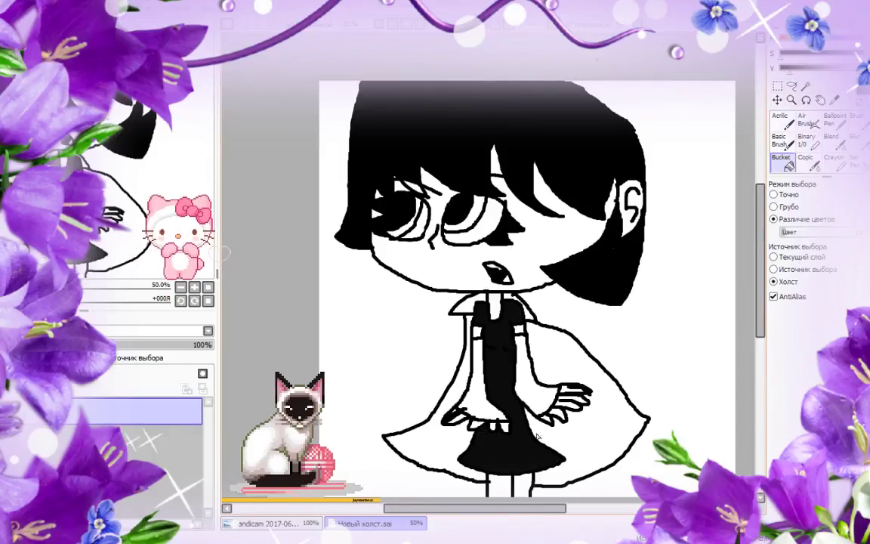
left_click(498, 392)
left_click(229, 25)
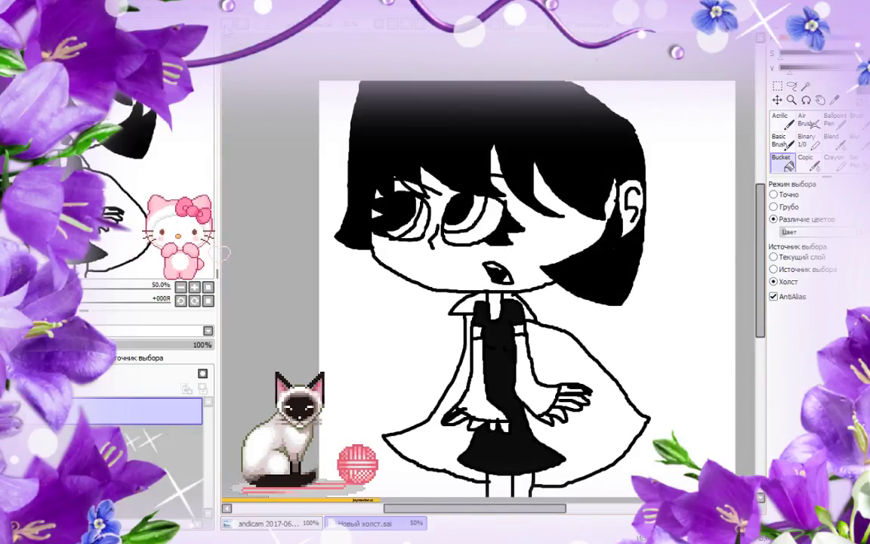
left_click(228, 25)
left_click(524, 457)
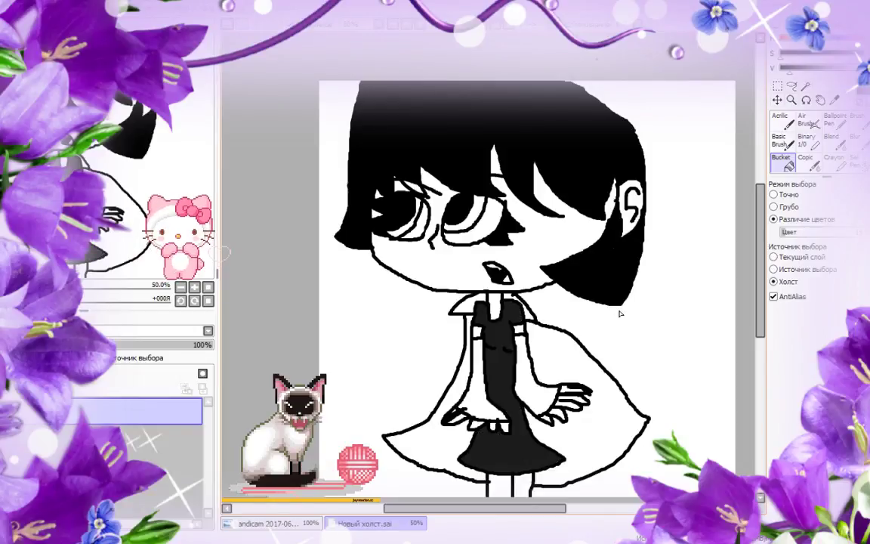
key("ctrl+z")
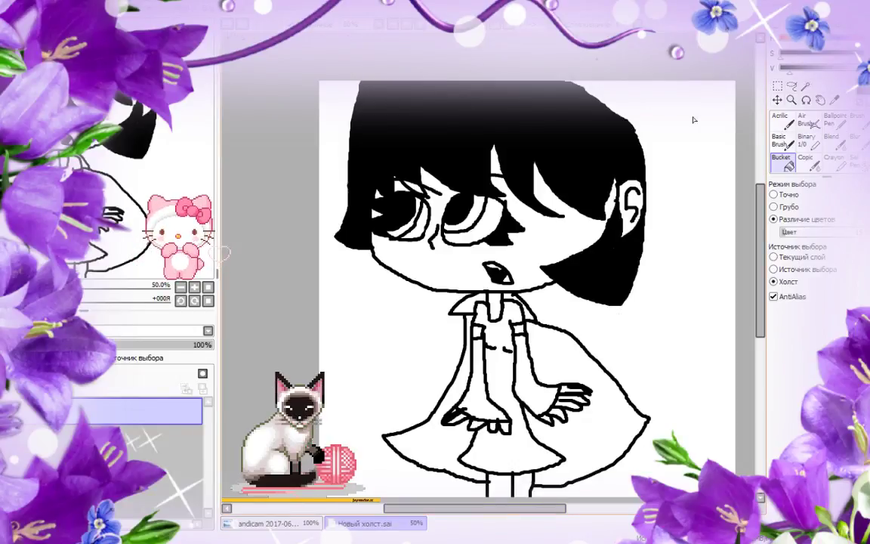
left_click(517, 454)
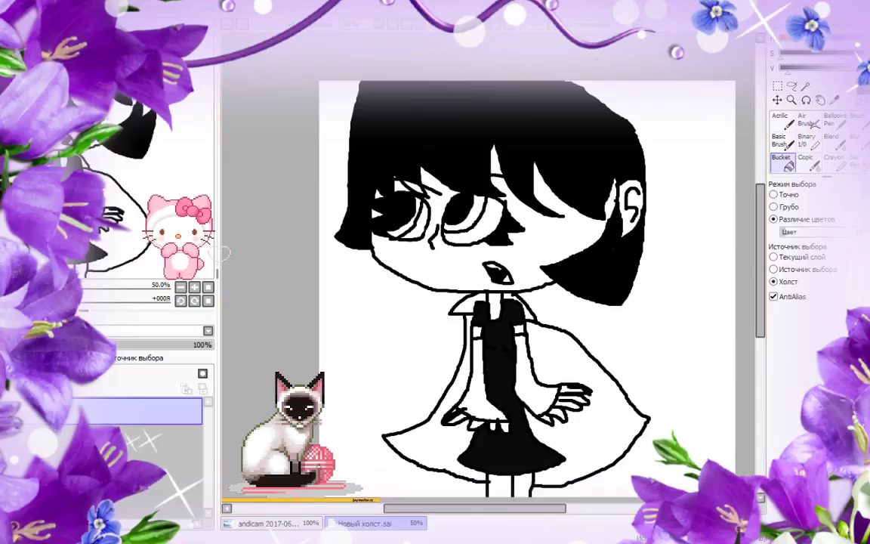
key("ctrl+z")
left_click(513, 443)
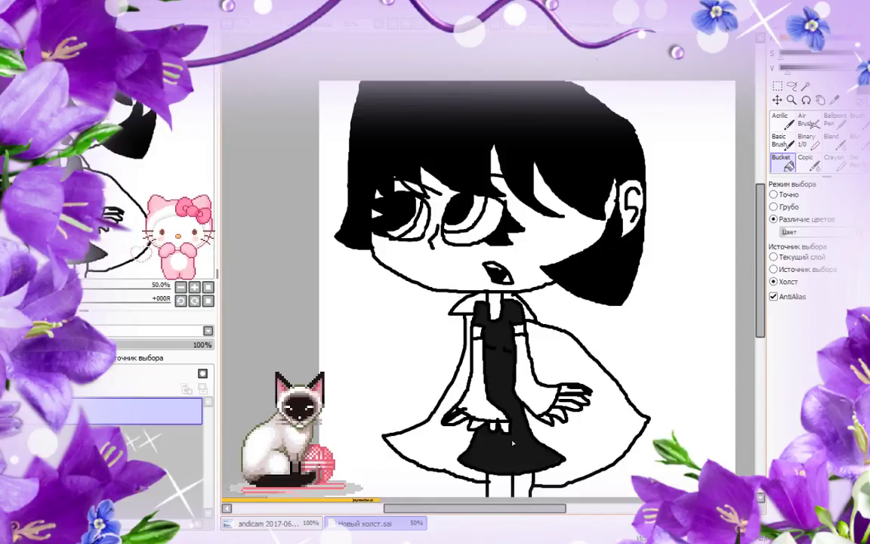
Fill both sides of the cape and both halves of its collar with the same near-black grey.
left_click(585, 444)
left_click(467, 432)
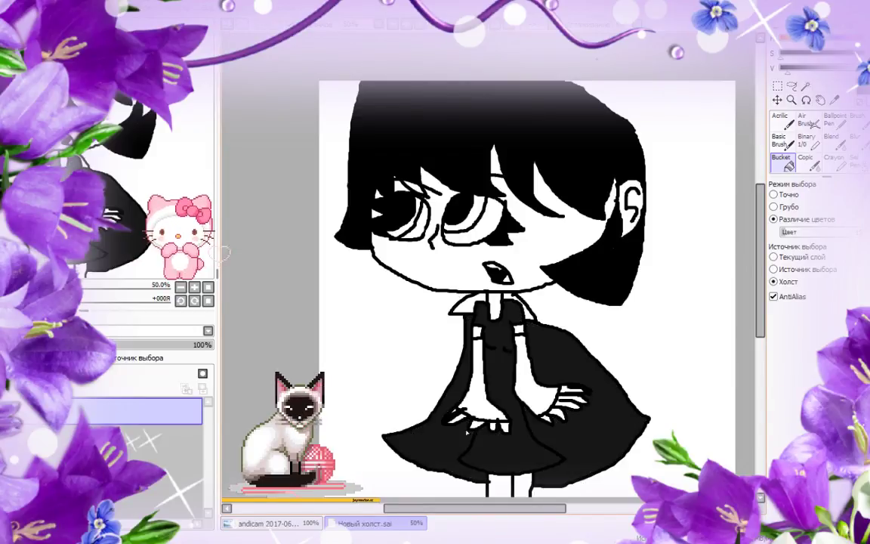
left_click(472, 300)
left_click(515, 300)
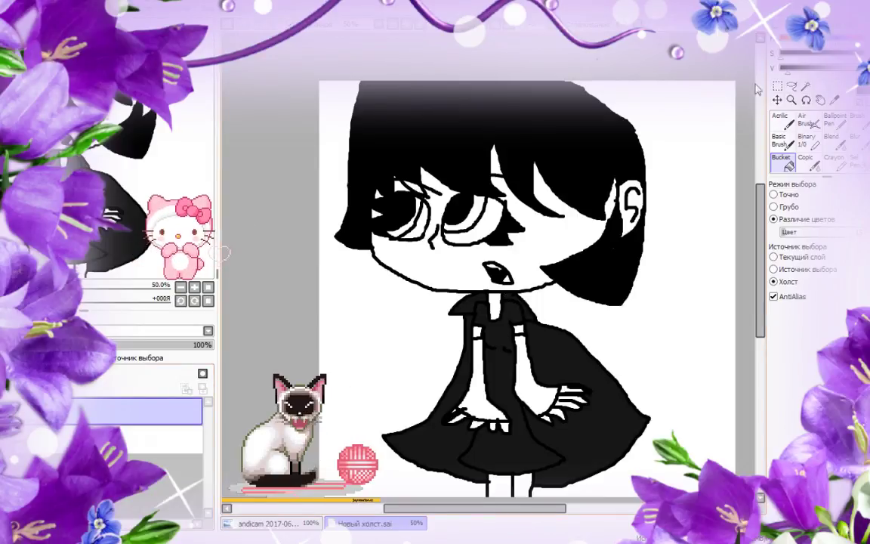
left_click(449, 344)
left_click(483, 340)
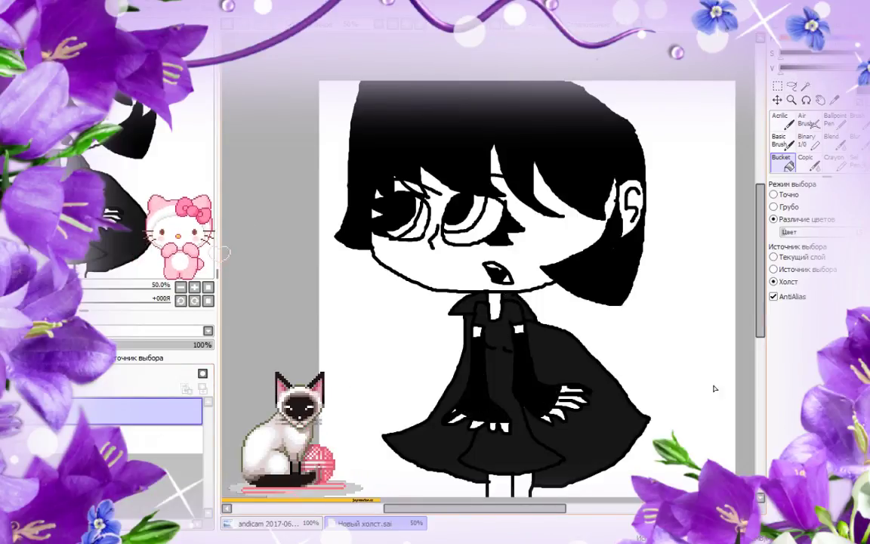
left_click(500, 486)
left_click(522, 486)
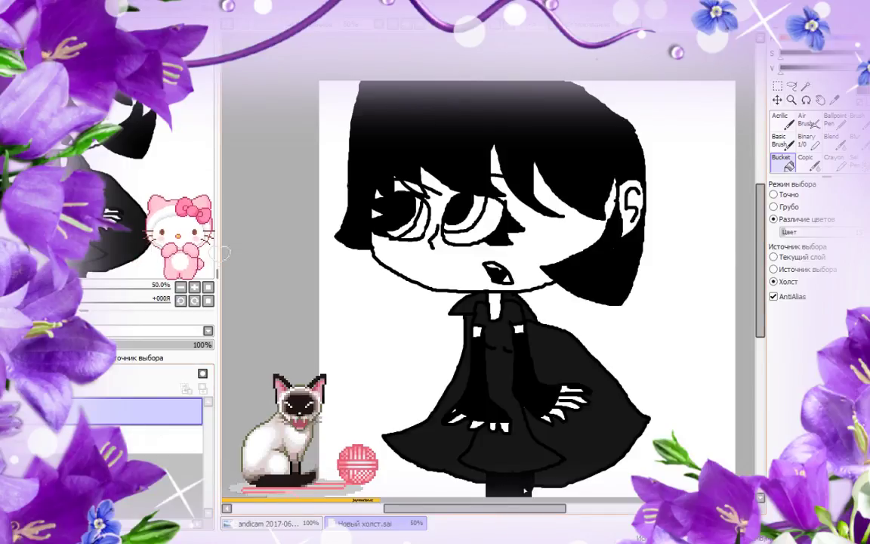
key("ctrl+z")
key("ctrl+z")
key("ctrl+z")
key("ctrl+z")
On the layer beneath the line art, select the face and ear skin areas with the Magic Wand, leaving out the eyebrow area.
left_click(162, 440)
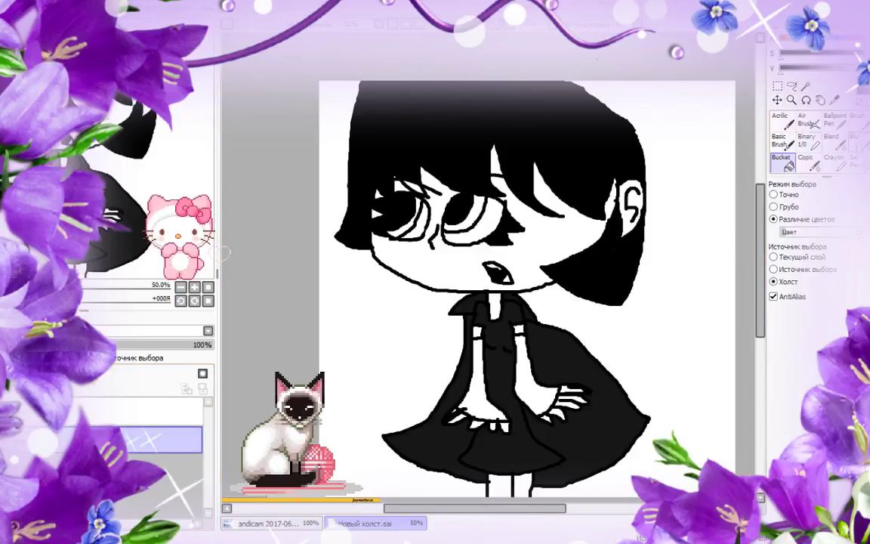
left_click(806, 85)
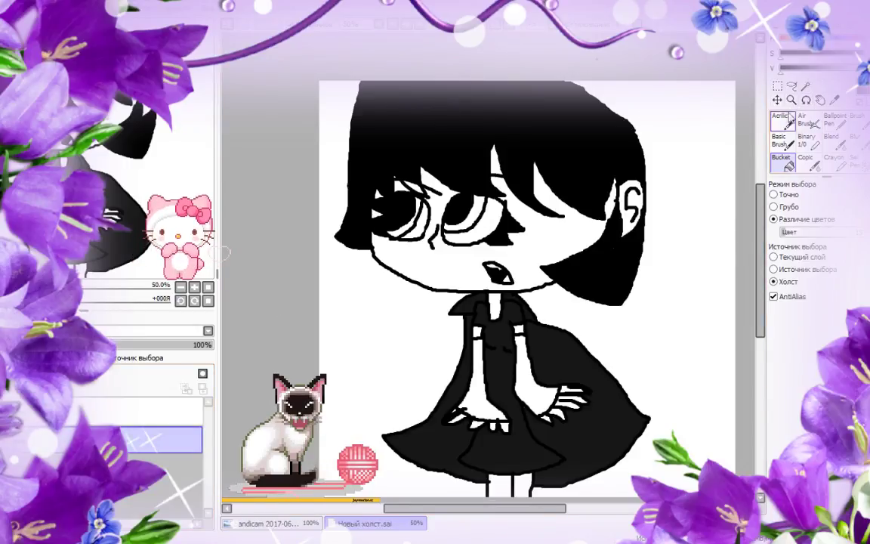
left_click(540, 231)
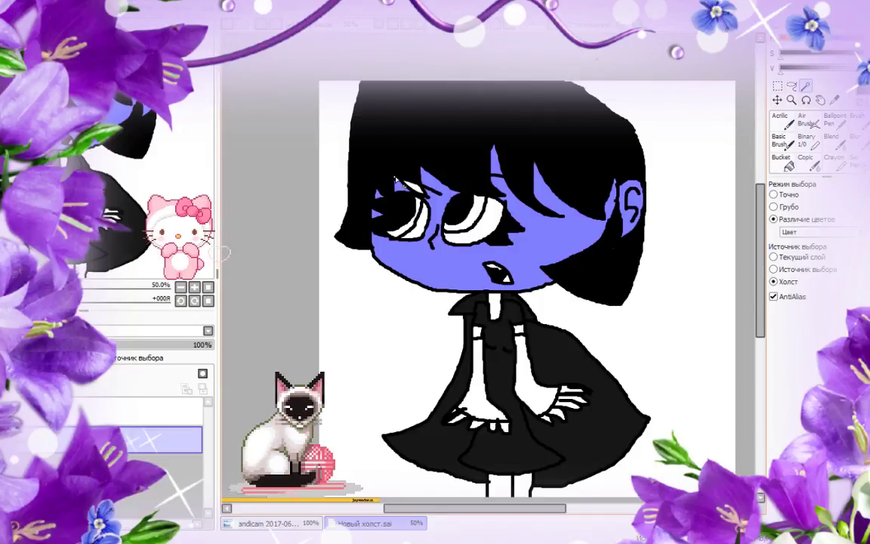
left_click(395, 179)
key("ctrl+z")
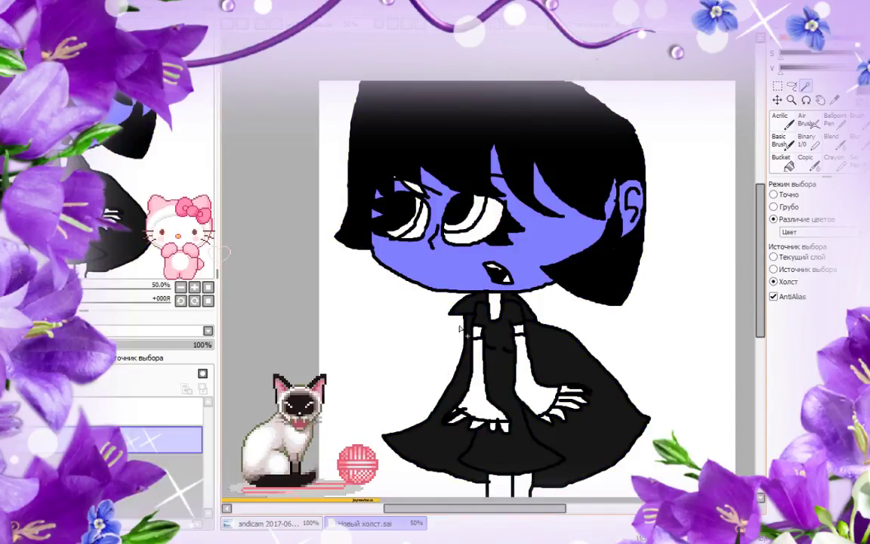
Extend the Magic Wand skin selection to the neck, arms, hands, fingers and legs, undoing any stray picks.
left_click(465, 425)
key("ctrl+z")
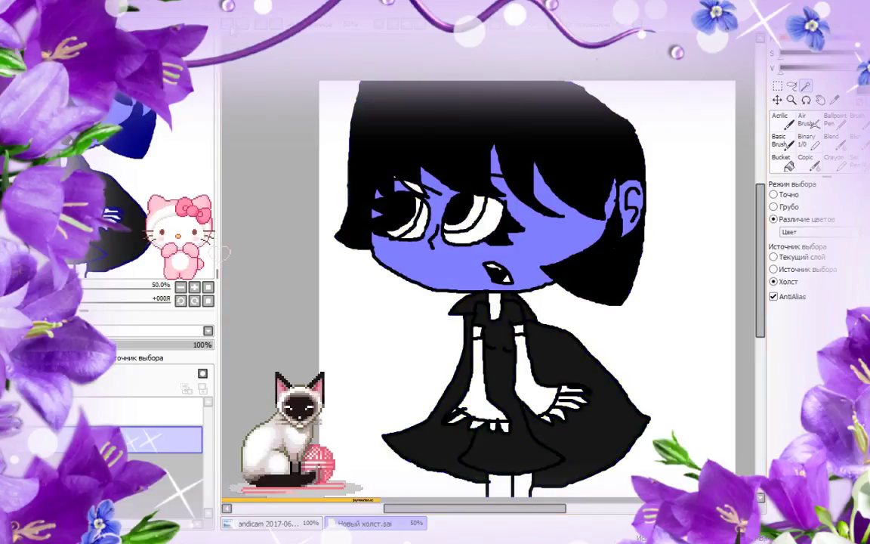
left_click(500, 488)
left_click(474, 398)
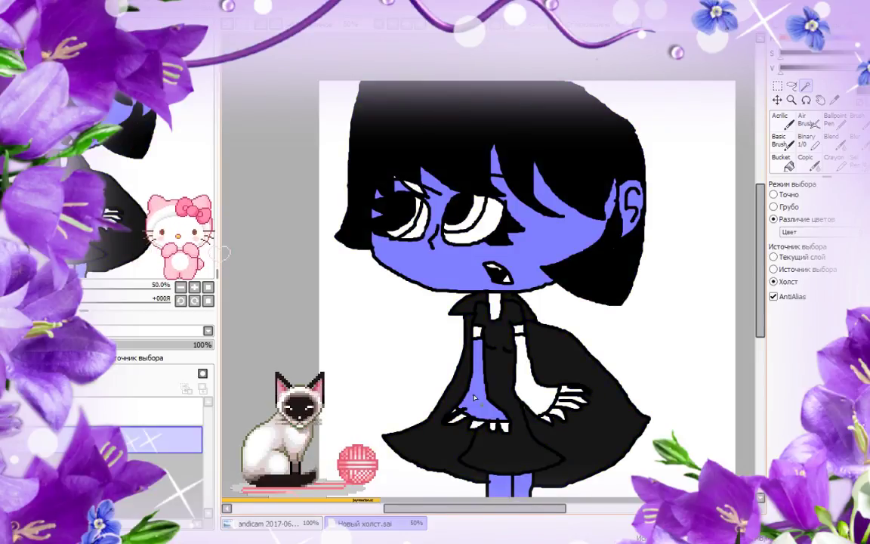
left_click(496, 324)
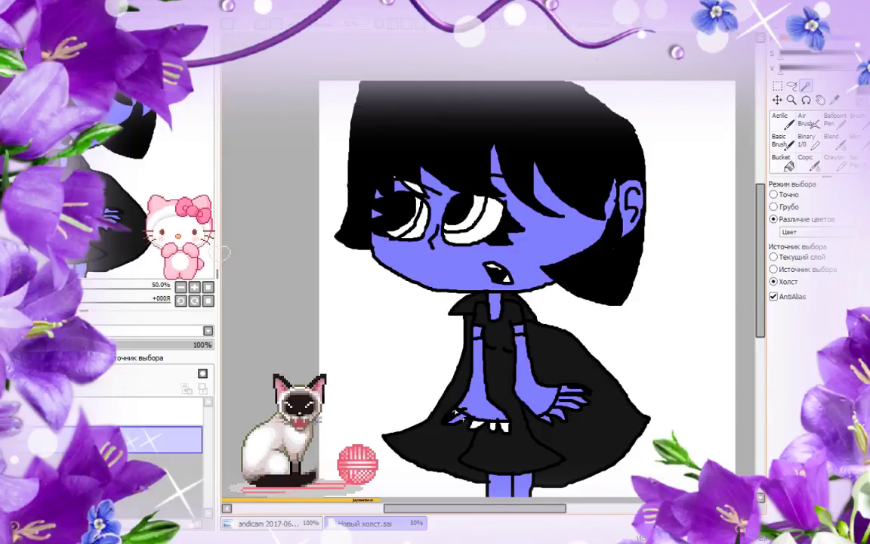
left_click(499, 434)
key("ctrl+z")
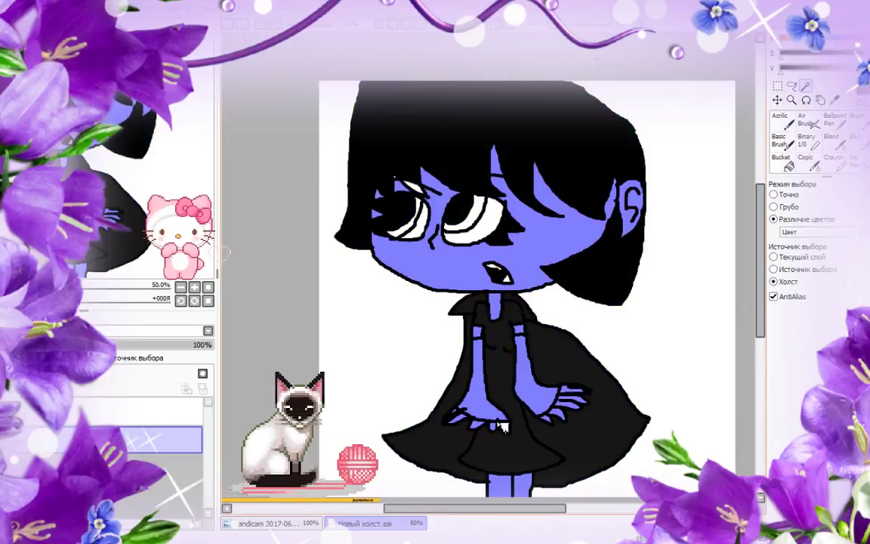
key("ctrl+z")
Paint the selected face, ear, neck, arm, hand and leg skin light yellow with a large Binary pen.
left_click(807, 141)
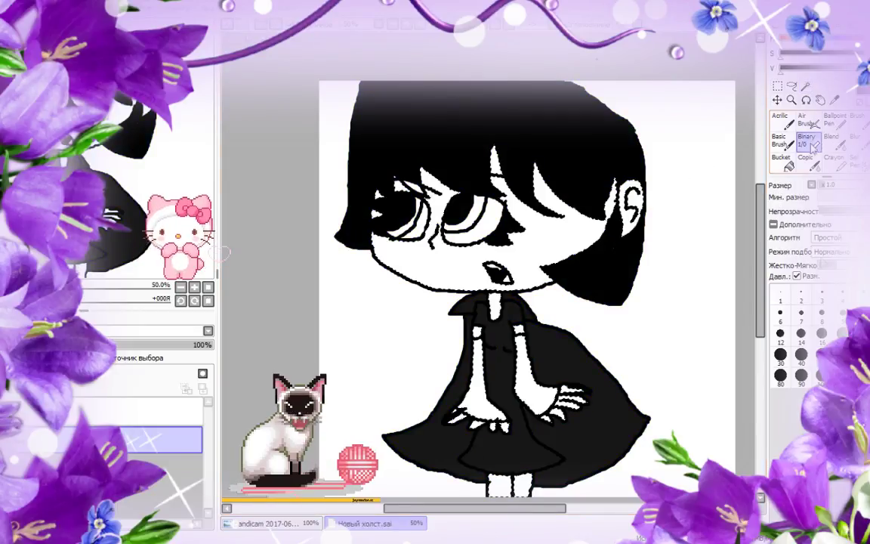
left_click(853, 68)
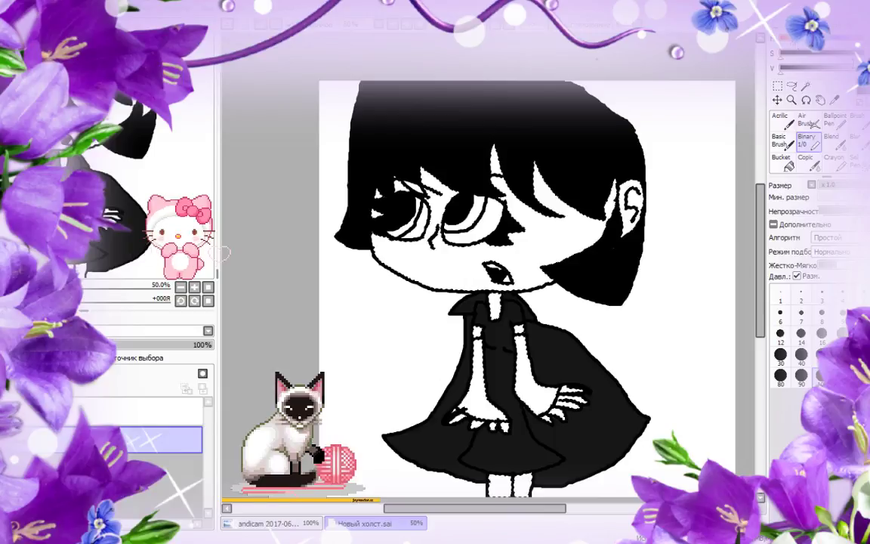
left_click(816, 53)
left_click_drag(381, 227, 491, 267)
mouse_move(245, 287)
left_mouse_down()
mouse_move(519, 179)
mouse_move(693, 165)
mouse_move(324, 278)
mouse_move(697, 334)
mouse_move(223, 394)
mouse_move(558, 490)
left_mouse_up()
key("ctrl+d")
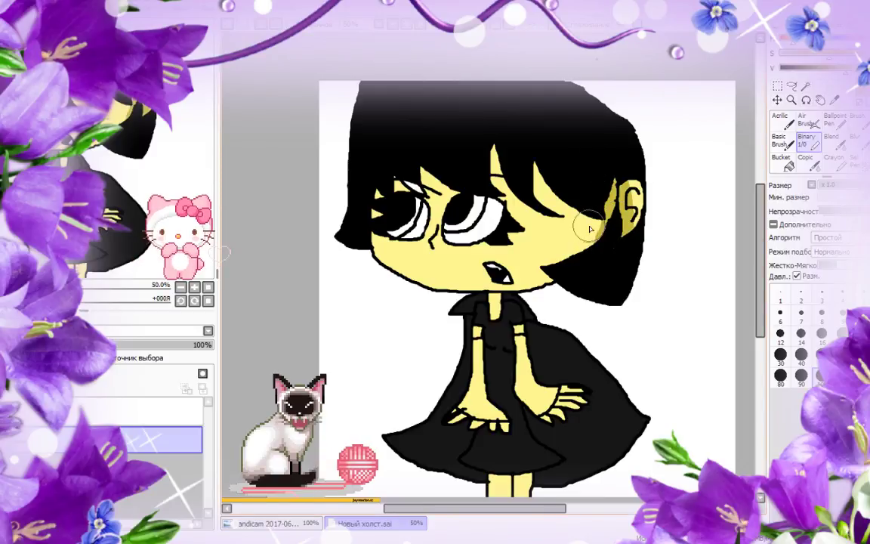
Add dark yellow shadows under the fringe, along the jaw and on the limbs, with white highlights across the cheeks, hands and legs.
mouse_move(589, 227)
left_mouse_down()
mouse_move(527, 274)
mouse_move(391, 283)
mouse_move(366, 269)
left_mouse_up()
left_click_drag(552, 194, 507, 187)
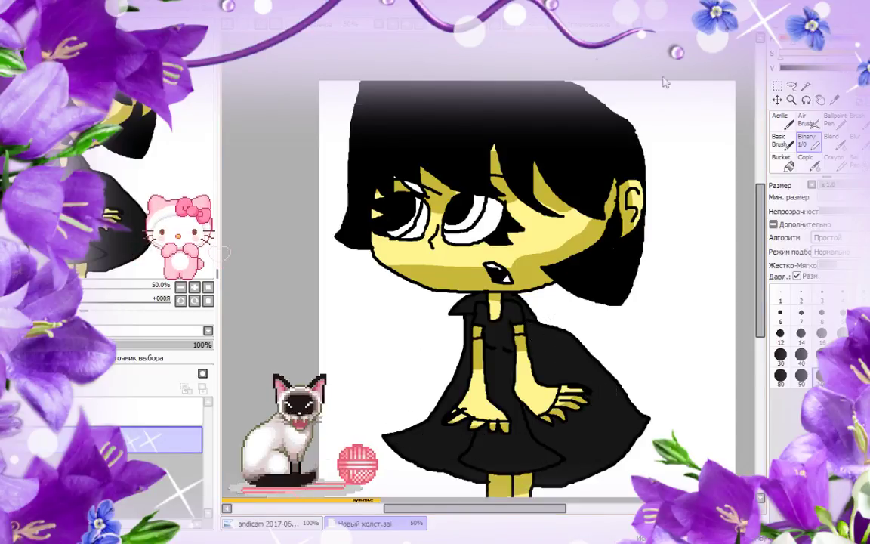
mouse_move(344, 226)
left_mouse_down()
mouse_move(491, 227)
mouse_move(589, 174)
mouse_move(632, 241)
left_mouse_up()
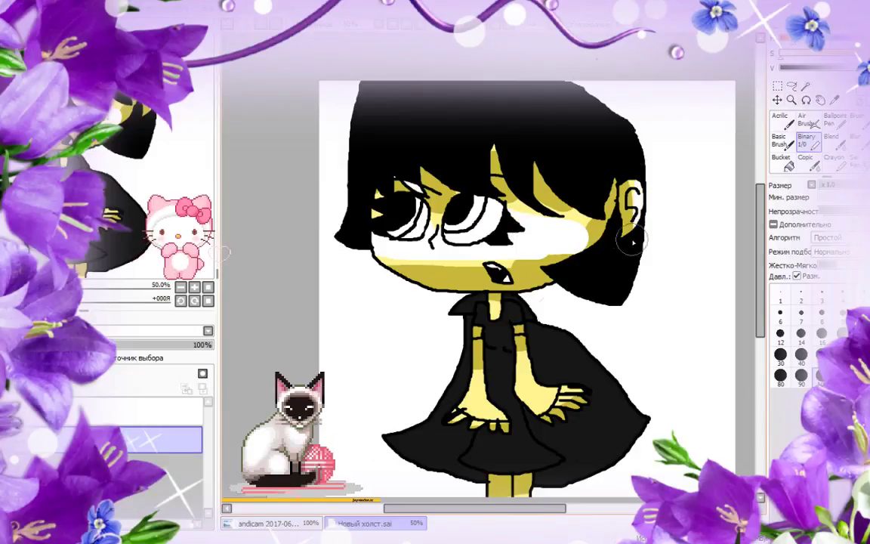
mouse_move(410, 354)
left_mouse_down()
mouse_move(509, 354)
mouse_move(464, 292)
mouse_move(495, 325)
left_mouse_up()
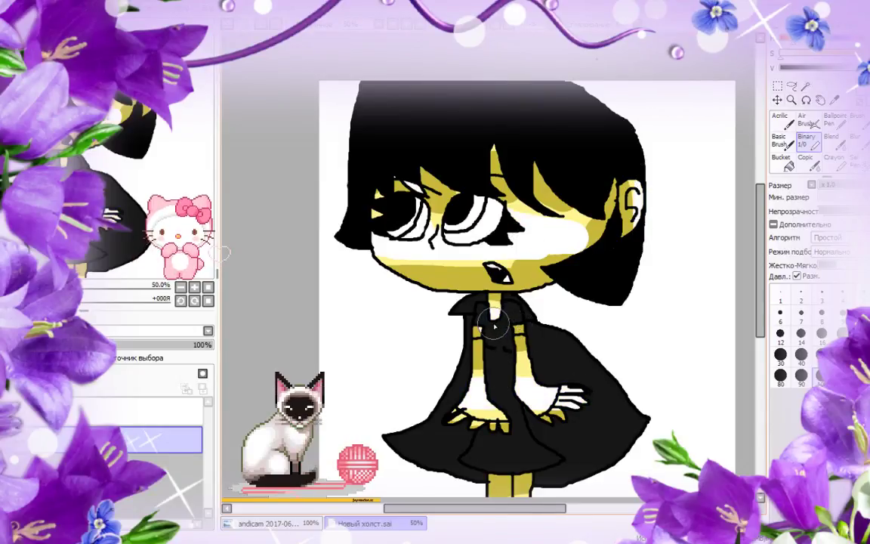
left_click_drag(528, 499, 495, 500)
Blend the skin shadows and highlights on the legs, arms and face into soft gradients with the Blur tool.
left_click(858, 142)
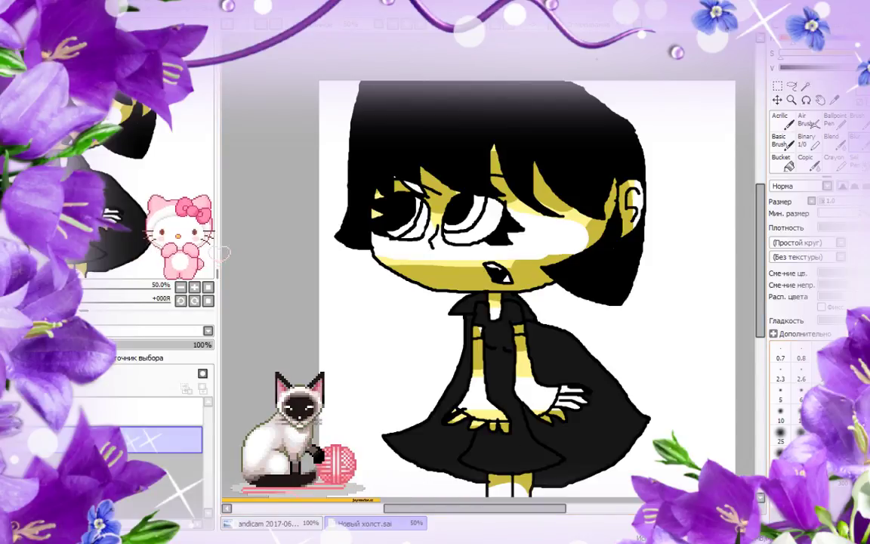
mouse_move(413, 507)
left_mouse_down()
mouse_move(563, 474)
mouse_move(425, 484)
left_mouse_up()
left_click_drag(503, 486, 378, 485)
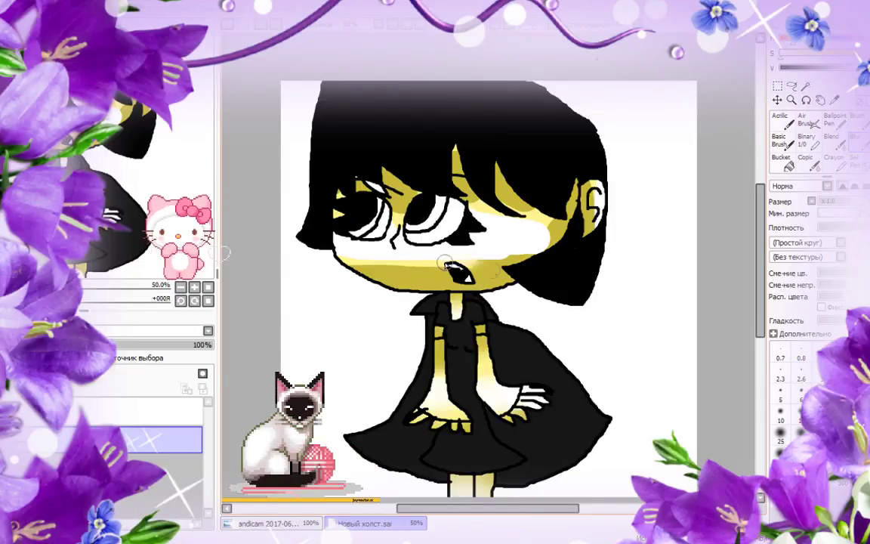
mouse_move(438, 204)
left_mouse_down()
mouse_move(362, 197)
mouse_move(514, 229)
mouse_move(456, 182)
left_mouse_up()
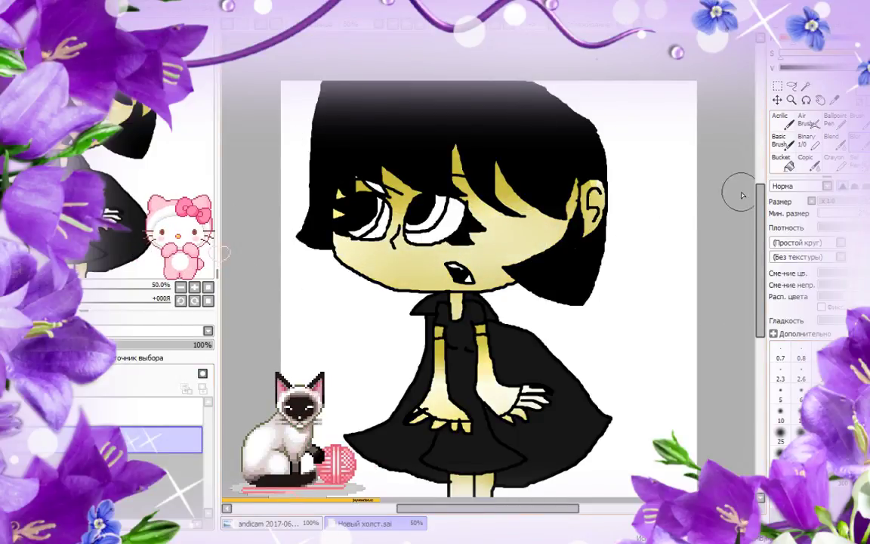
Paint a bright pink blush on the cheek beside the mouth and soften it into the skin with the Blur tool.
left_click(806, 140)
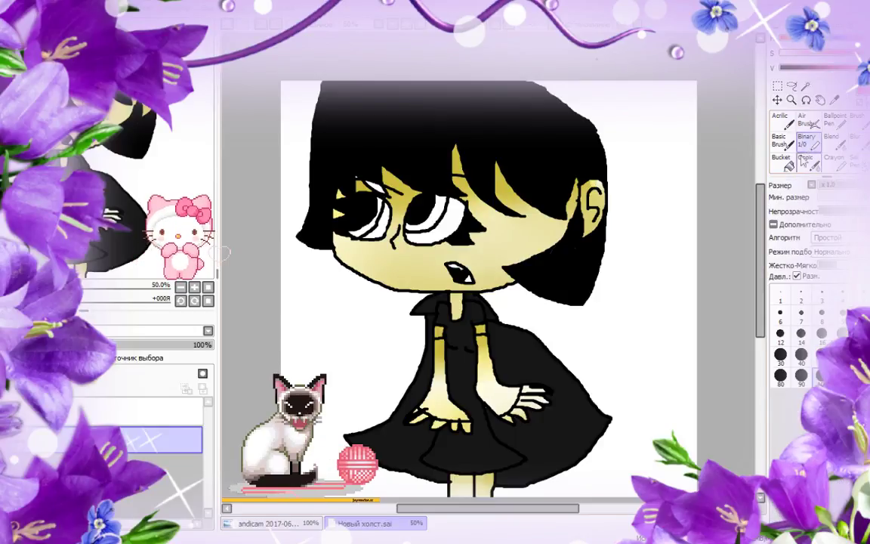
mouse_move(501, 244)
left_mouse_down()
mouse_move(512, 249)
mouse_move(533, 224)
left_mouse_up()
left_click(858, 141)
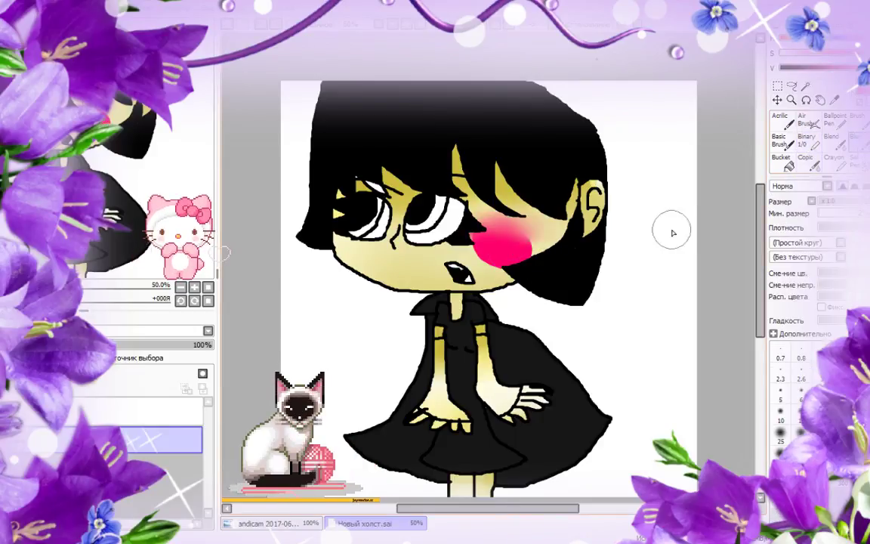
left_click_drag(529, 261, 476, 257)
left_click_drag(529, 216, 483, 249)
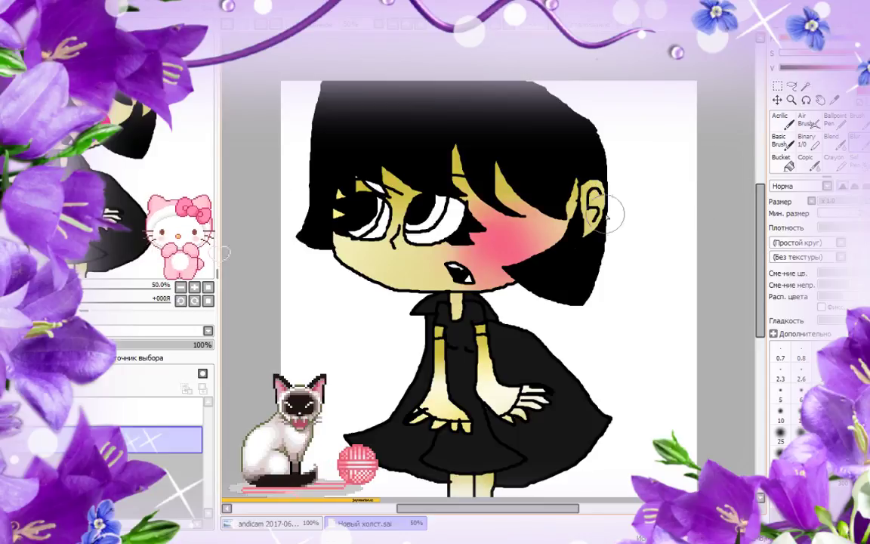
Refine the mouth's inner lines with the Binary pen and fill the tongue and both irises with bright pink.
left_click(811, 123)
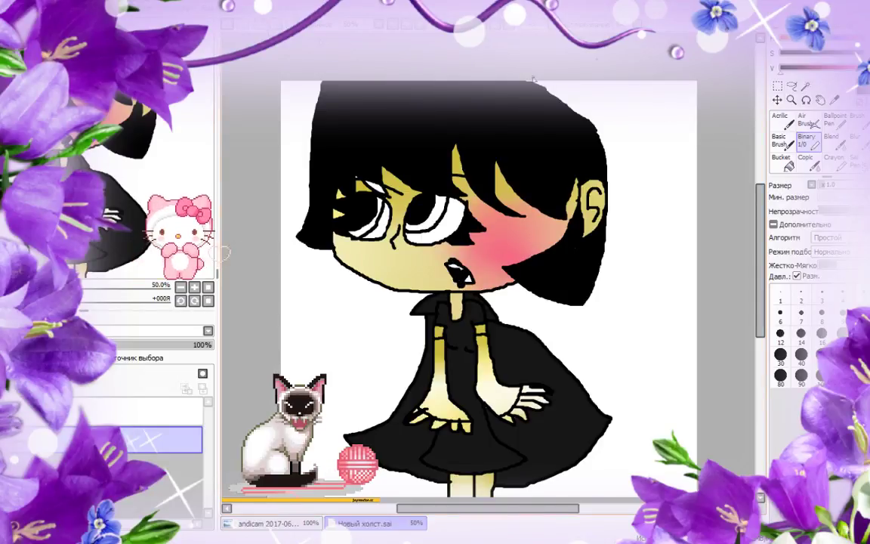
left_click(784, 162)
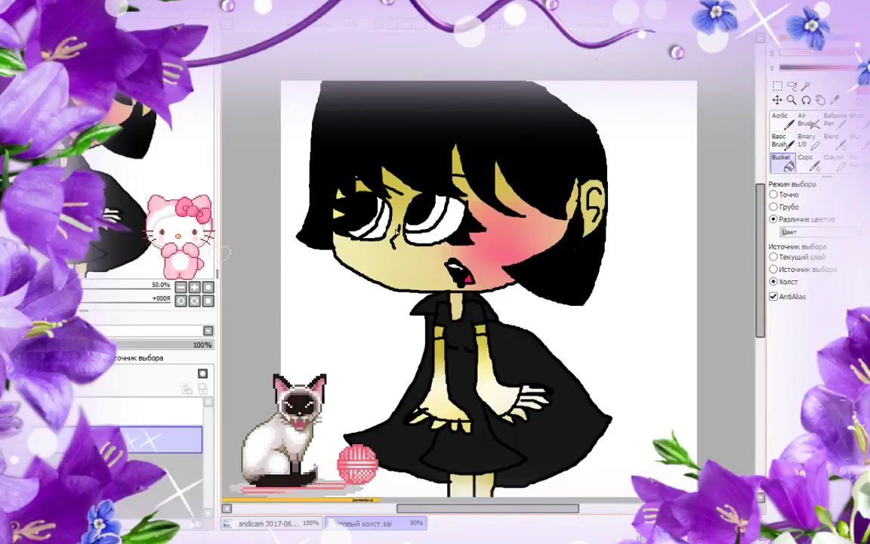
left_click(422, 228)
left_click(362, 231)
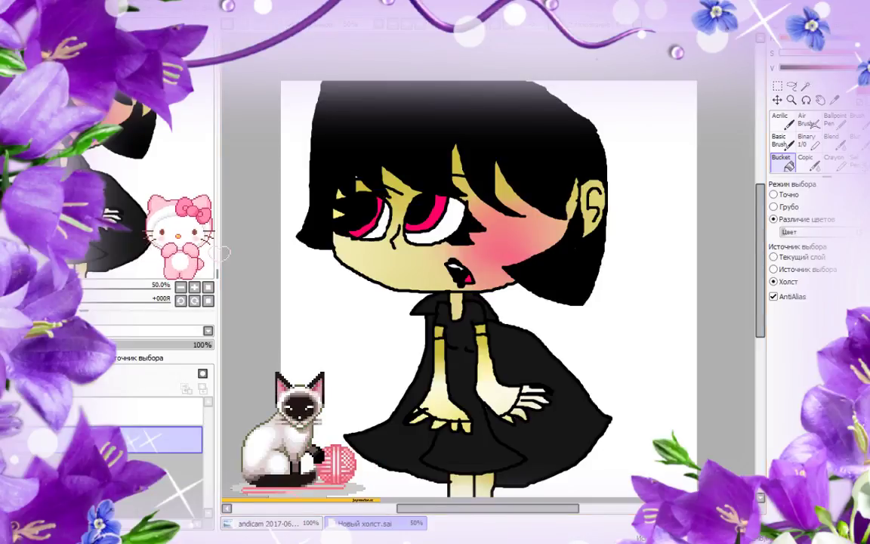
Select both irises with the Magic Wand and paint them sky blue with the Binary pen.
left_click(805, 86)
left_click(420, 219)
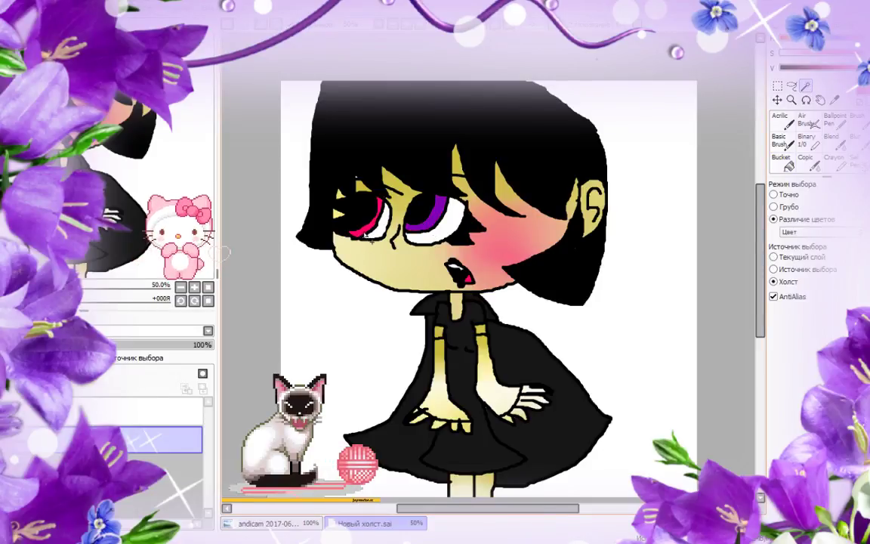
left_click(363, 222)
left_click(807, 140)
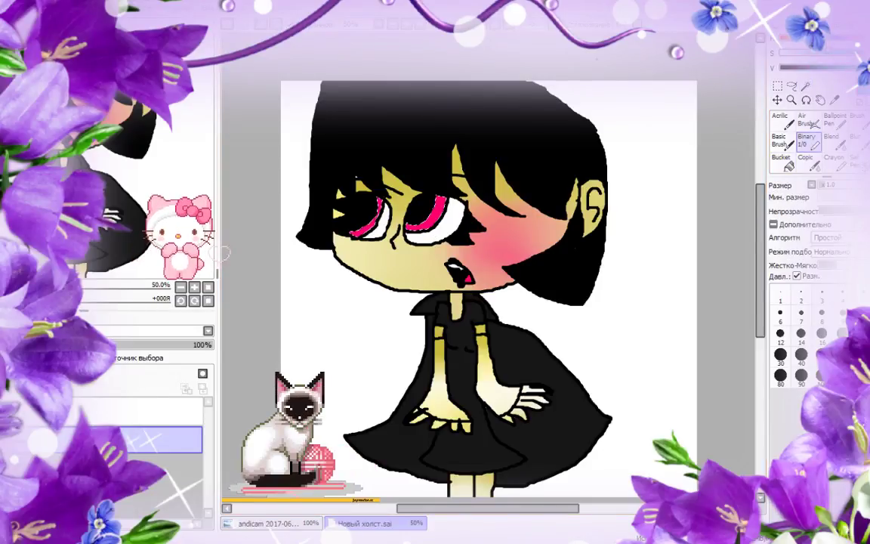
left_click(822, 376)
mouse_move(434, 219)
left_mouse_down()
mouse_move(378, 216)
mouse_move(436, 203)
left_mouse_up()
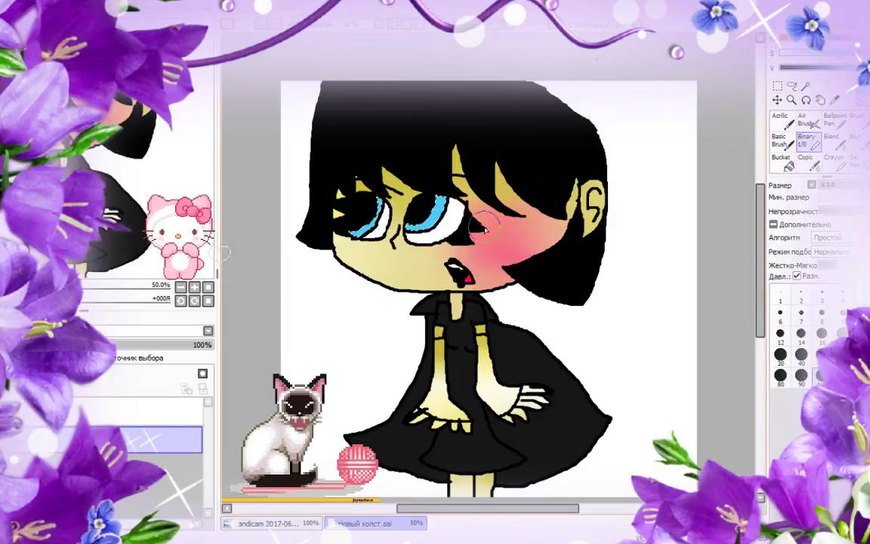
Repaint both irises bright pink at the top and white at the bottom, blending the colours with the Blur tool.
left_click(194, 287)
left_click(194, 287)
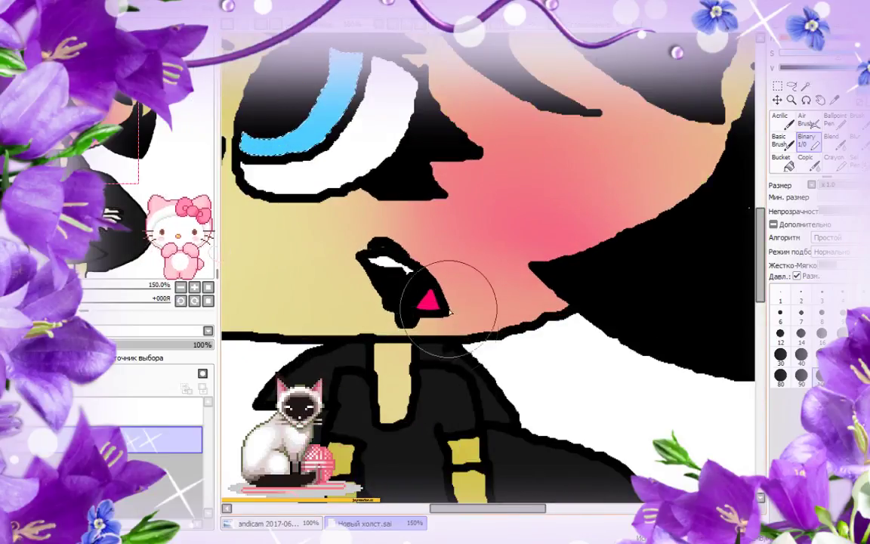
left_click_drag(196, 165, 166, 149)
left_click_drag(244, 119, 524, 156)
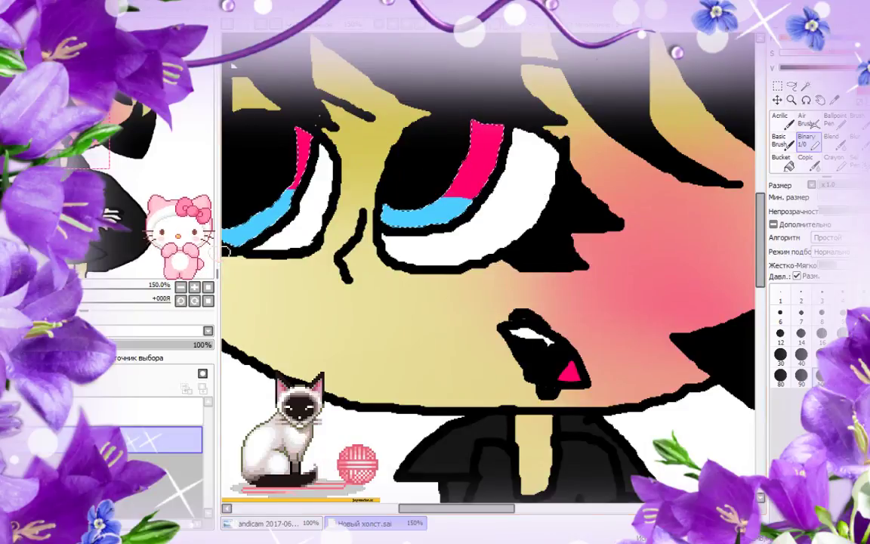
left_click_drag(402, 247, 240, 229)
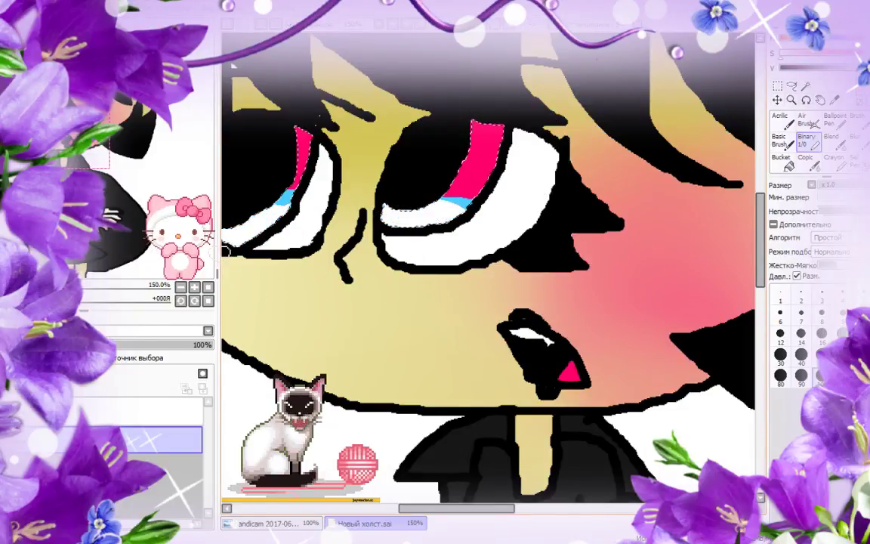
left_click(856, 142)
mouse_move(239, 184)
left_mouse_down()
mouse_move(369, 268)
mouse_move(476, 130)
left_mouse_up()
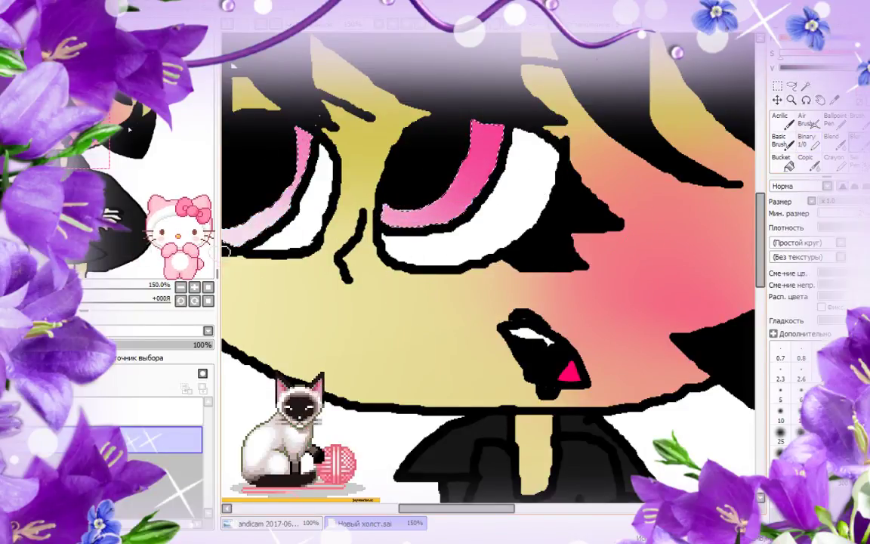
Paint a pale blue band across the middle of each iris, blend it with the Blur tool and clear the selection.
left_click_drag(142, 102, 127, 104)
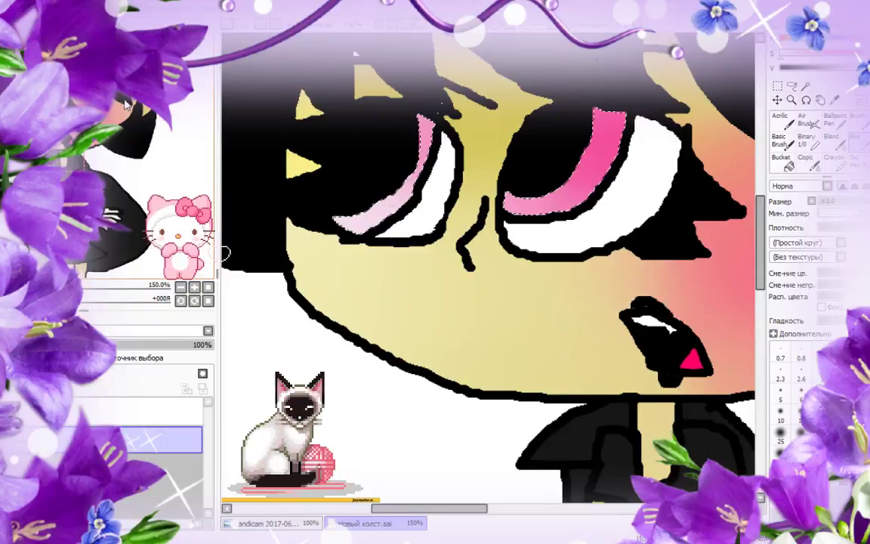
left_click(807, 142)
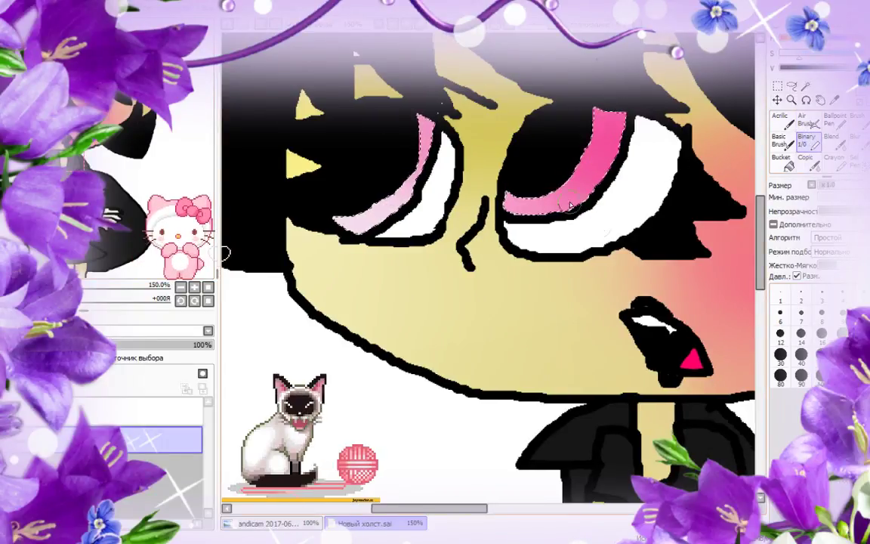
mouse_move(565, 171)
left_mouse_down()
mouse_move(634, 185)
mouse_move(586, 158)
left_mouse_up()
left_click_drag(528, 171, 559, 182)
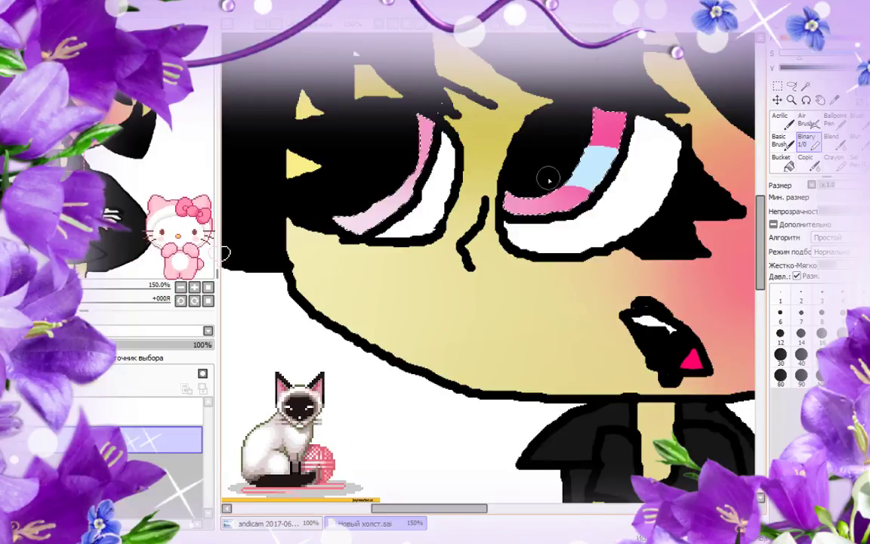
left_click_drag(412, 176, 432, 160)
left_click_drag(355, 179, 438, 198)
left_click(857, 141)
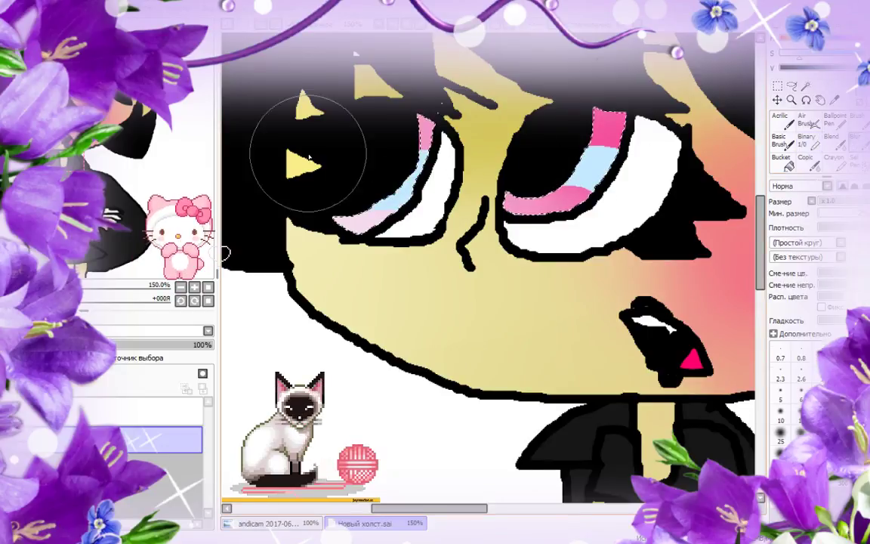
left_click_drag(607, 130, 533, 199)
left_click_drag(423, 147, 281, 205)
key("ctrl+d")
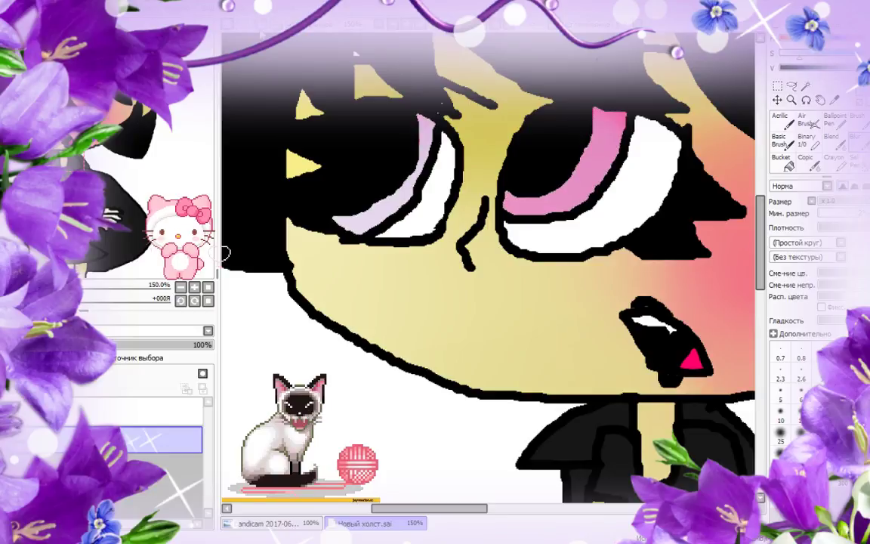
Add black gloves and stockings over the arms and legs on the upper layer, set its opacity to 67% and merge it down.
scroll(275, 98, "down", 2)
left_click_drag(102, 139, 145, 222)
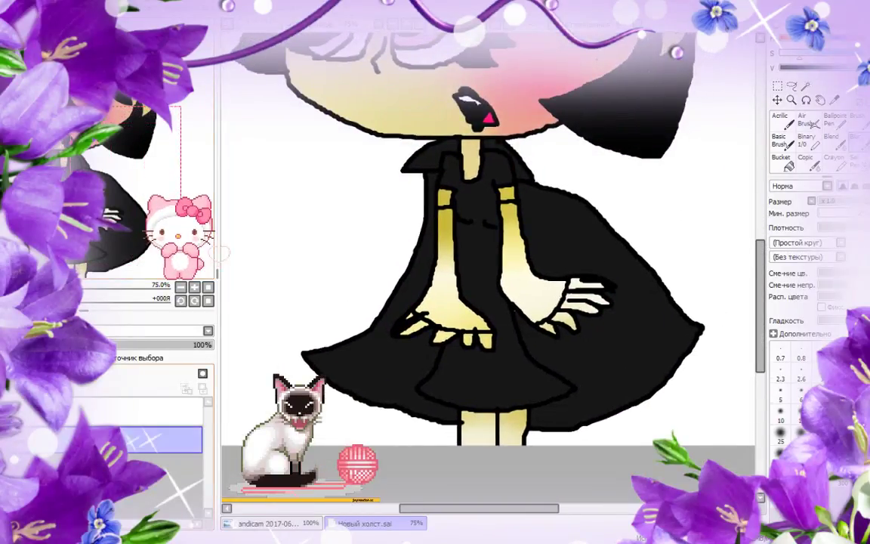
left_click(70, 411)
left_click(102, 412)
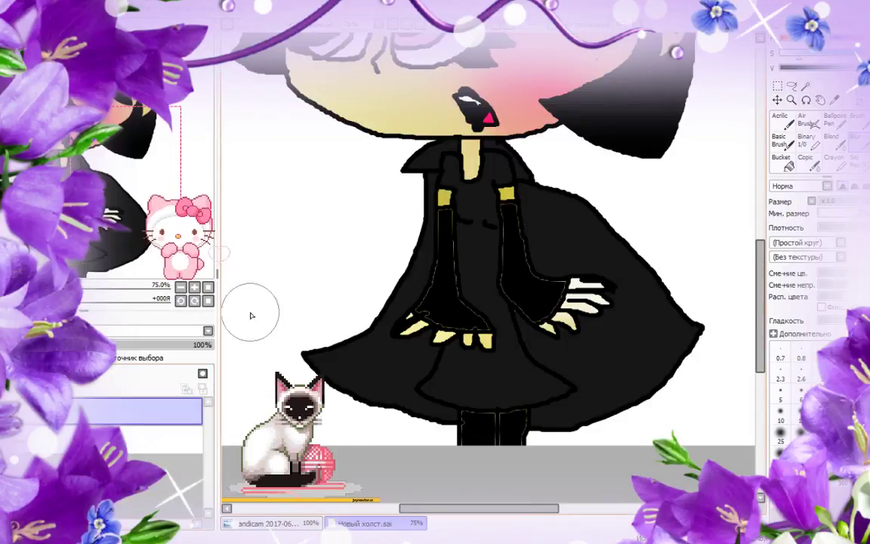
left_click_drag(200, 345, 139, 346)
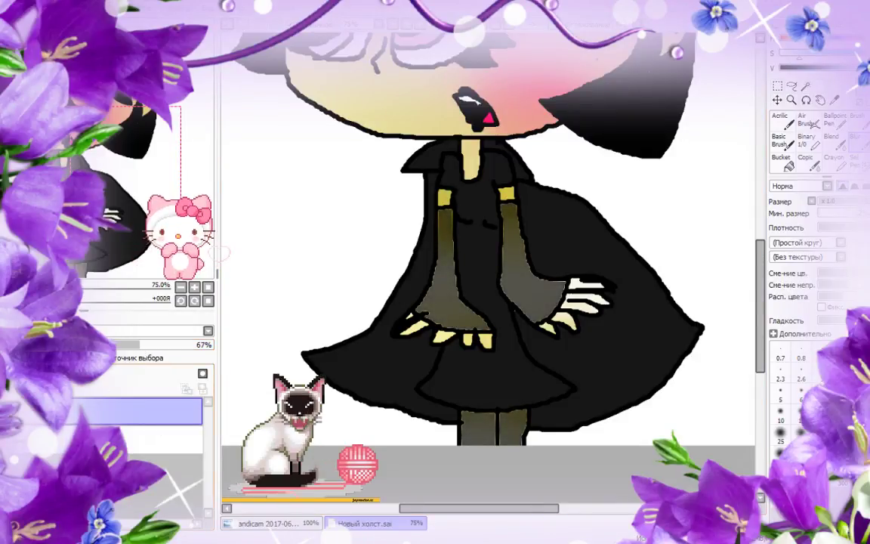
key("ctrl+e")
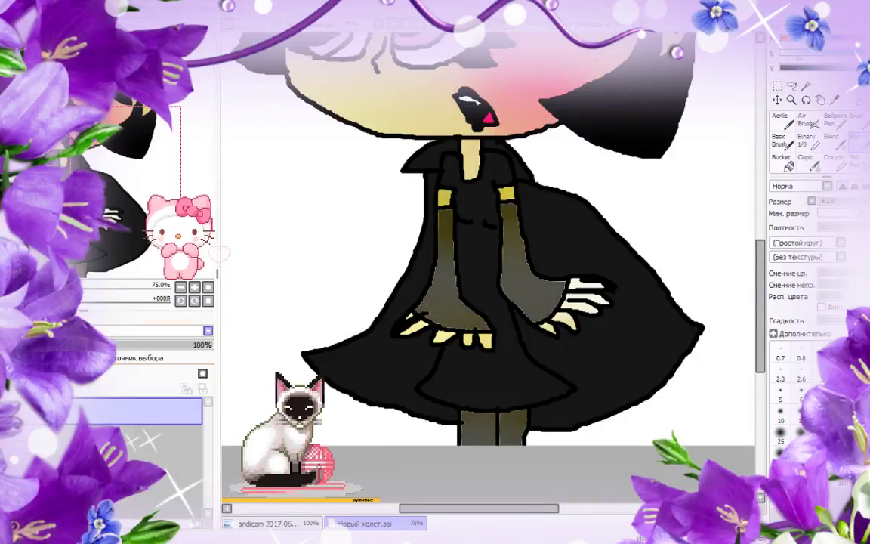
Fill the white background with sky blue using the Bucket, starting with the area beside the ear and the wide side of the cape.
left_click_drag(91, 219, 88, 137)
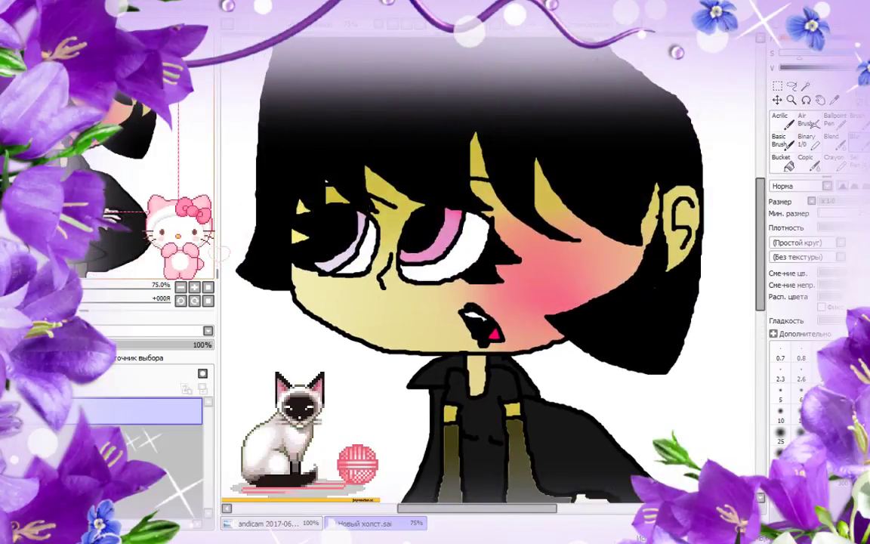
scroll(491, 272, "down", 4)
scroll(491, 272, "down", 1)
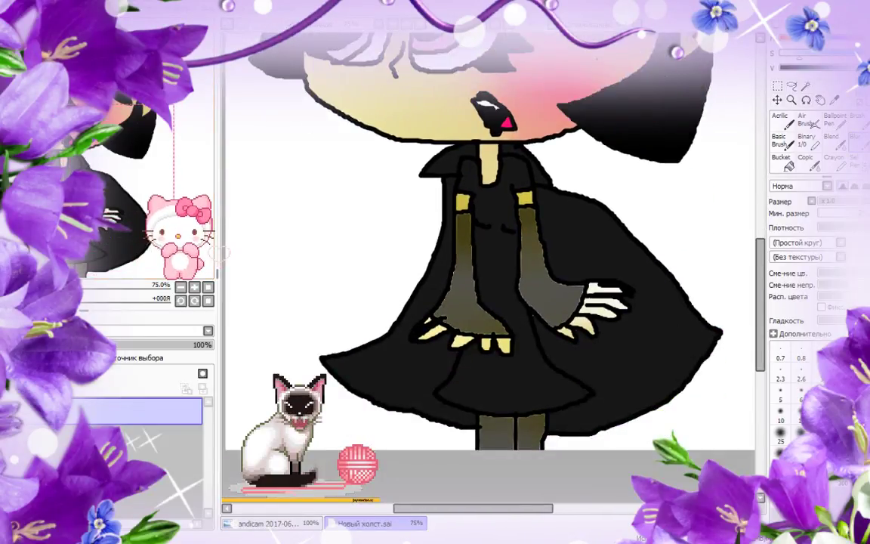
left_click(410, 25)
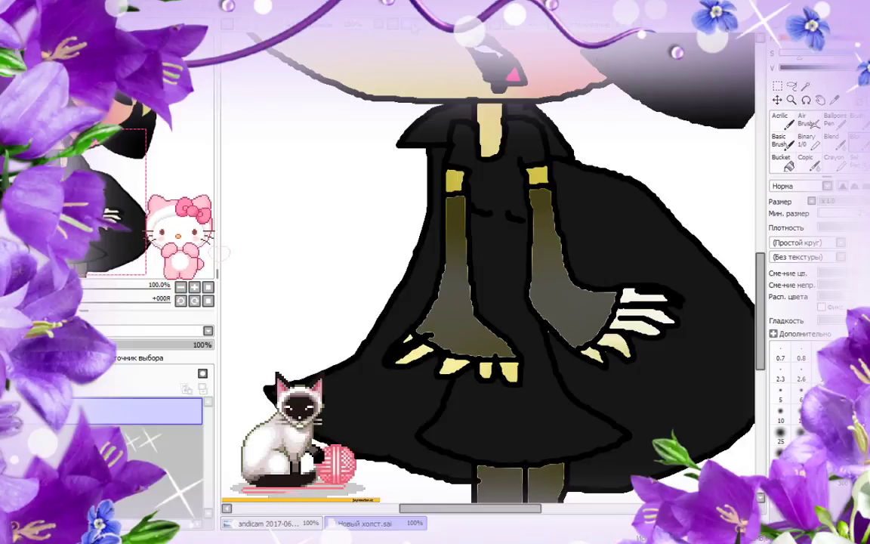
key("ctrl+minus")
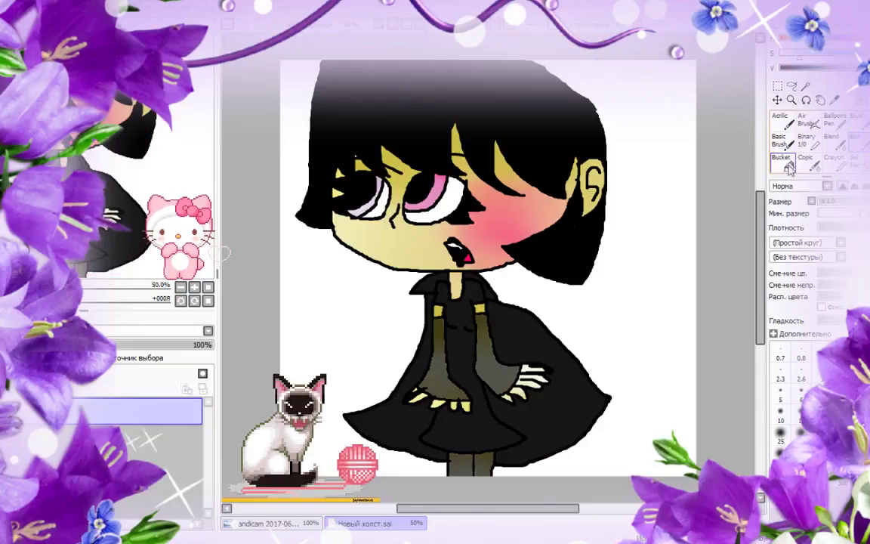
left_click(782, 160)
left_click(605, 225)
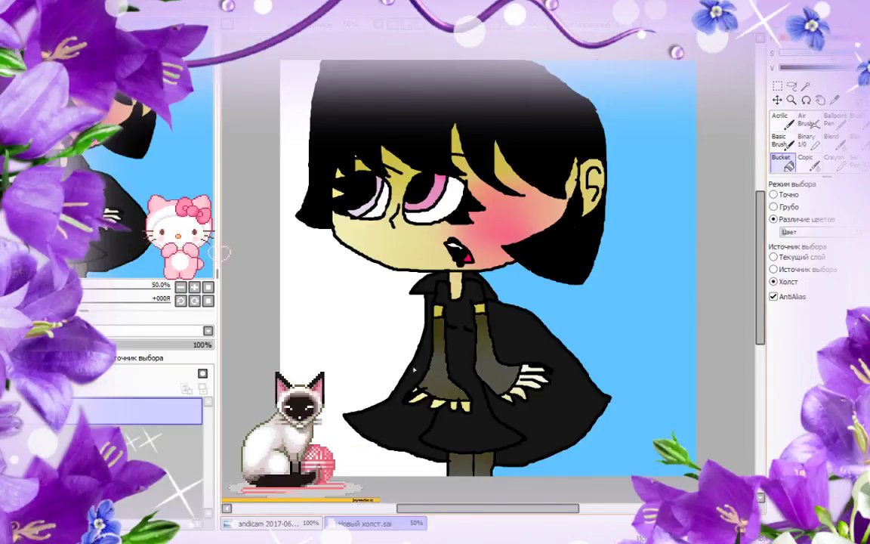